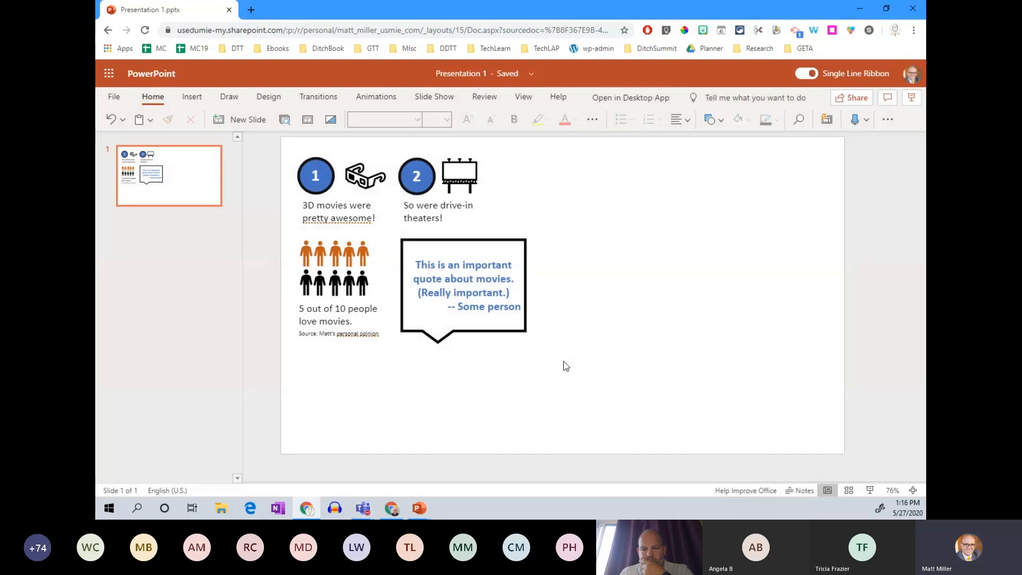
# Switch to the desktop presentation and view slide 5 with the "10 online ways to build student relationships" infographic, and minimize that window
pyautogui.scroll(1, 564, 367)
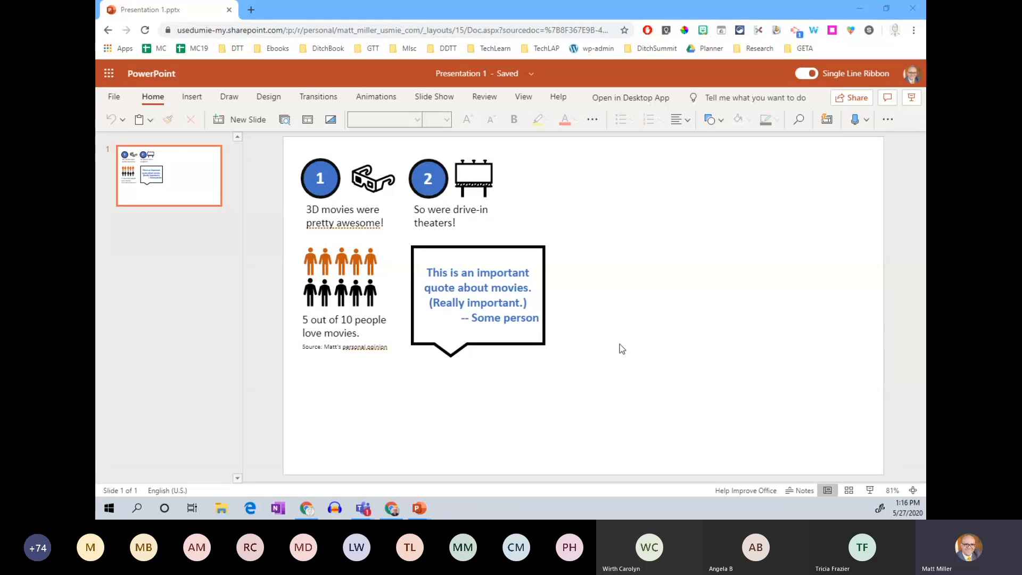
pyautogui.hotkey('alt', 'Tab')
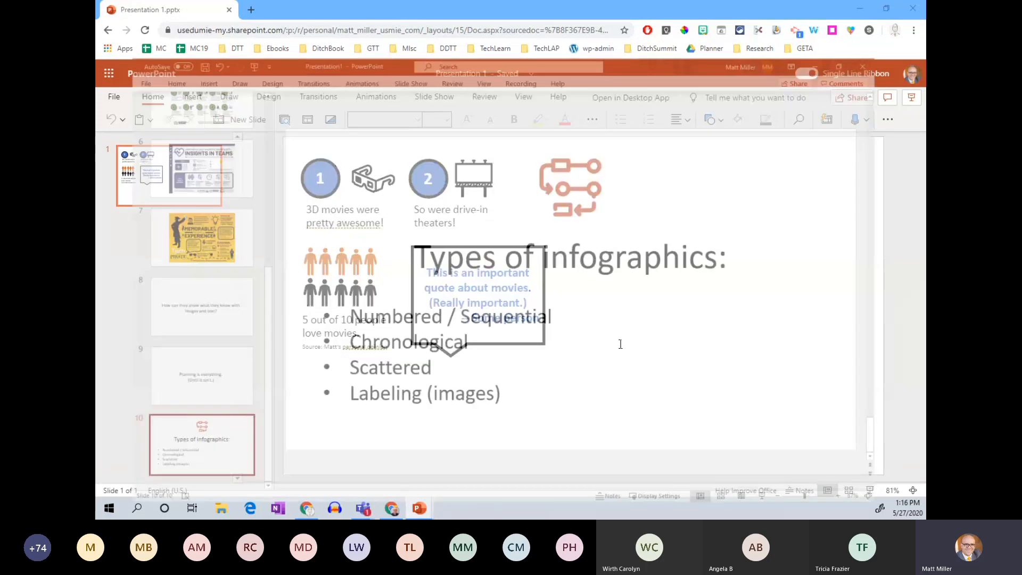
pyautogui.scroll(3, 167, 263)
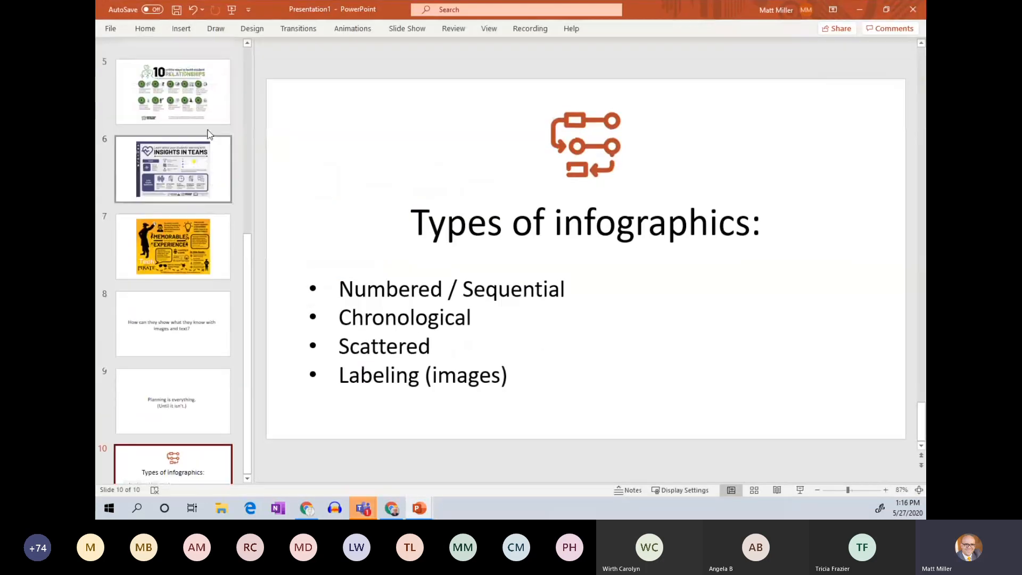
pyautogui.click(167, 263)
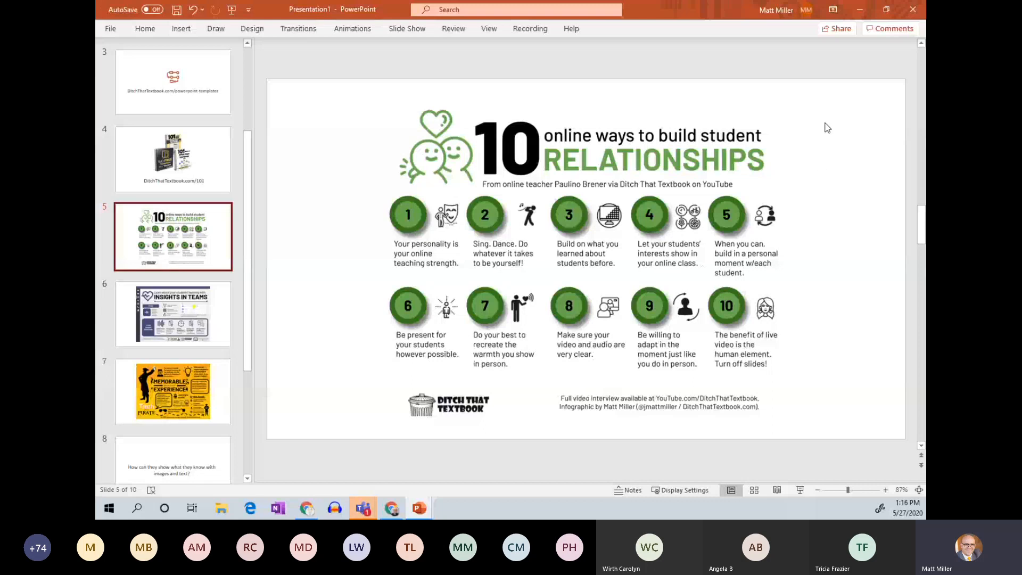
pyautogui.click(860, 10)
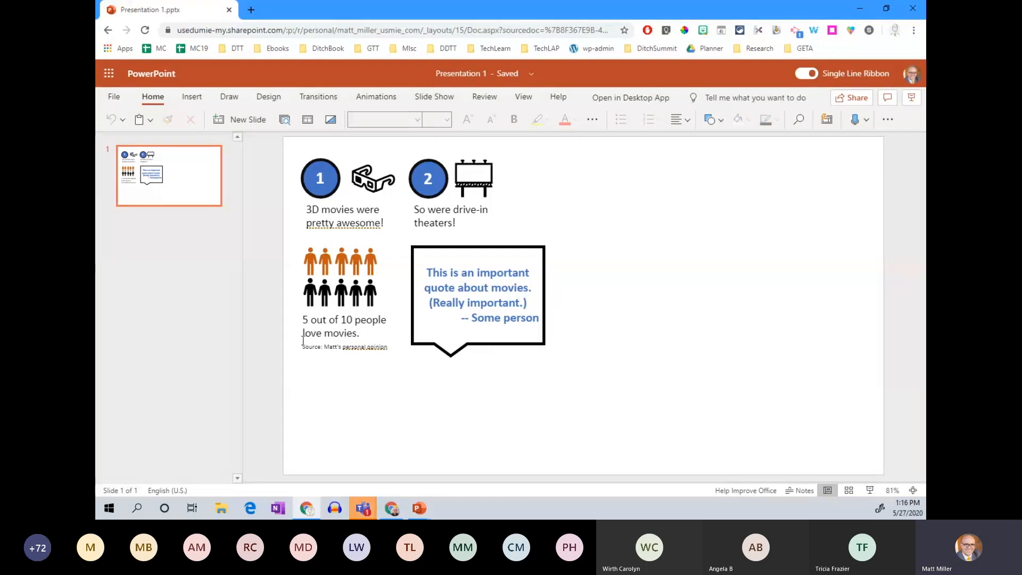
# Move the people statistic with its caption and source, together with the quote callout, off the slide's left edge
pyautogui.moveTo(278, 238); pyautogui.dragTo(615, 396)
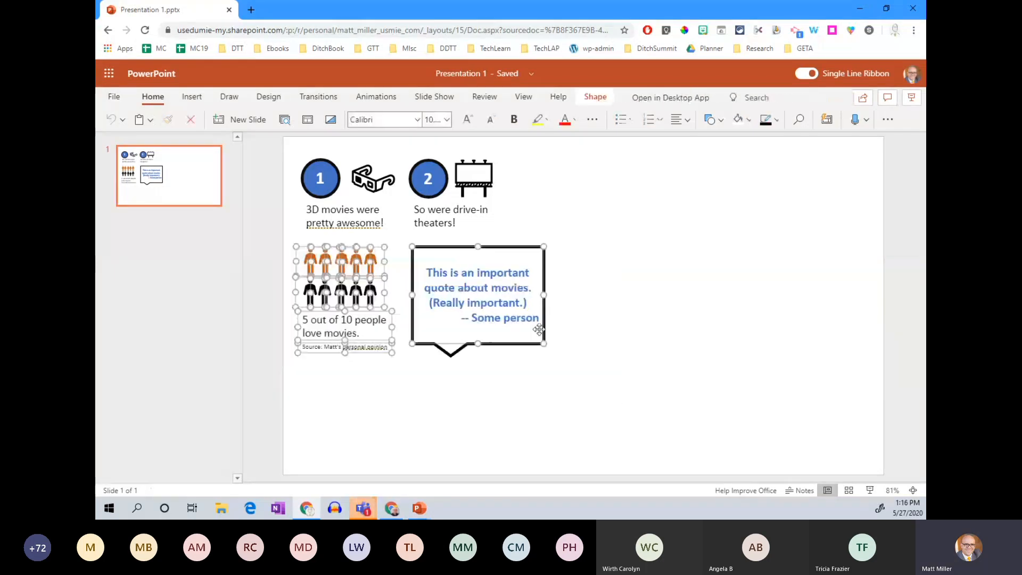
pyautogui.moveTo(538, 257); pyautogui.dragTo(275, 287)
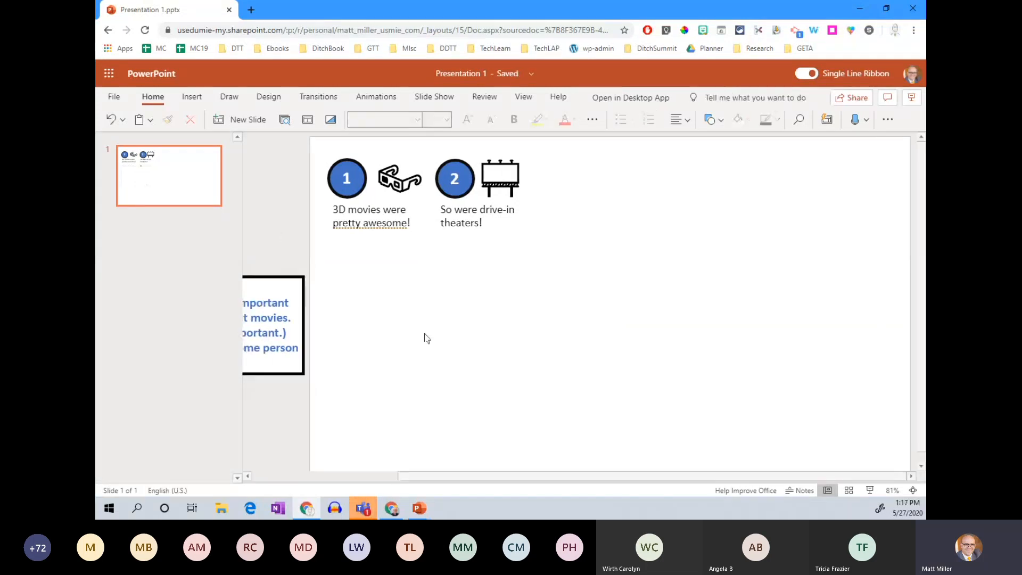
pyautogui.click(340, 185)
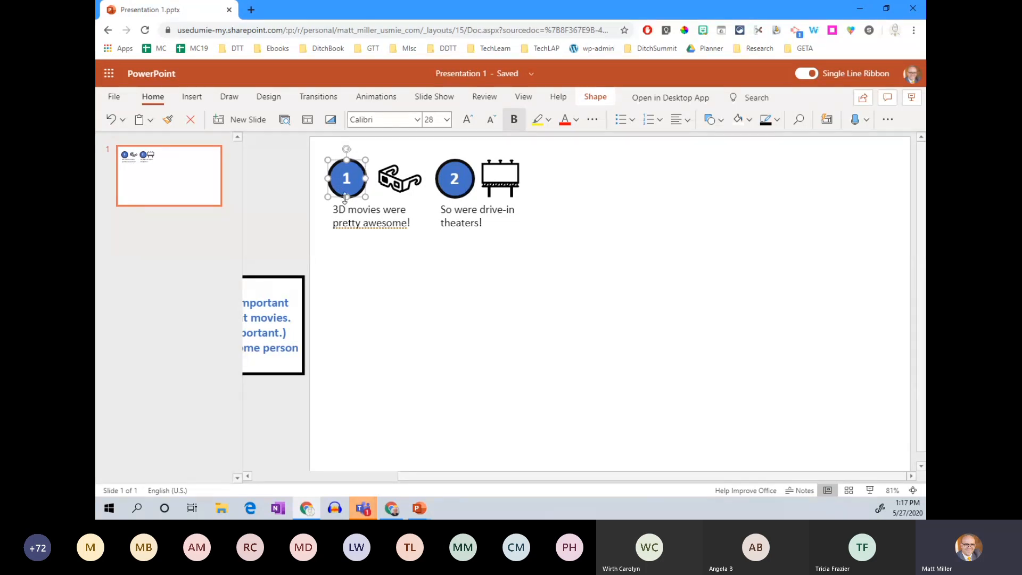
pyautogui.click(402, 305)
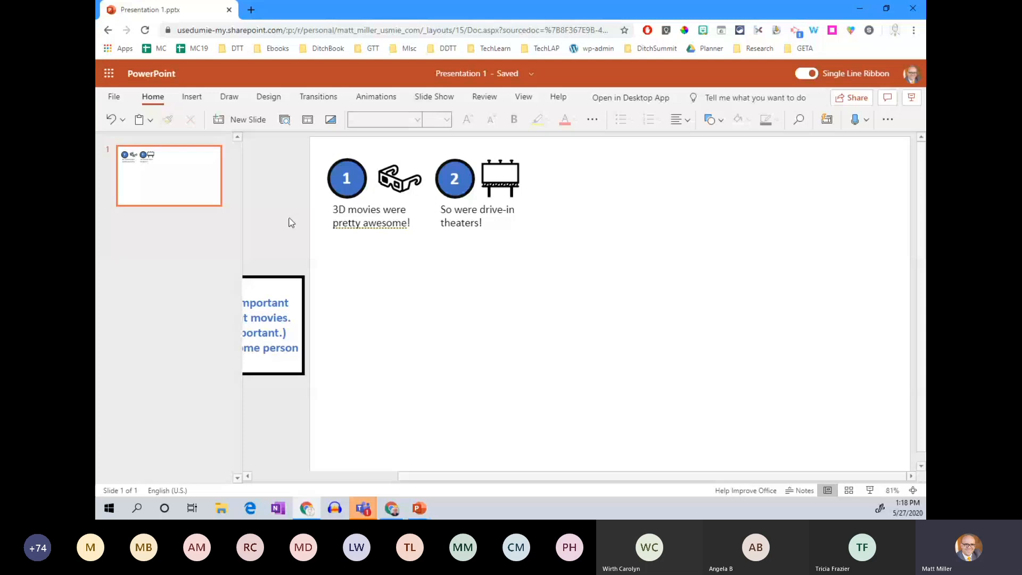
pyautogui.click(334, 180)
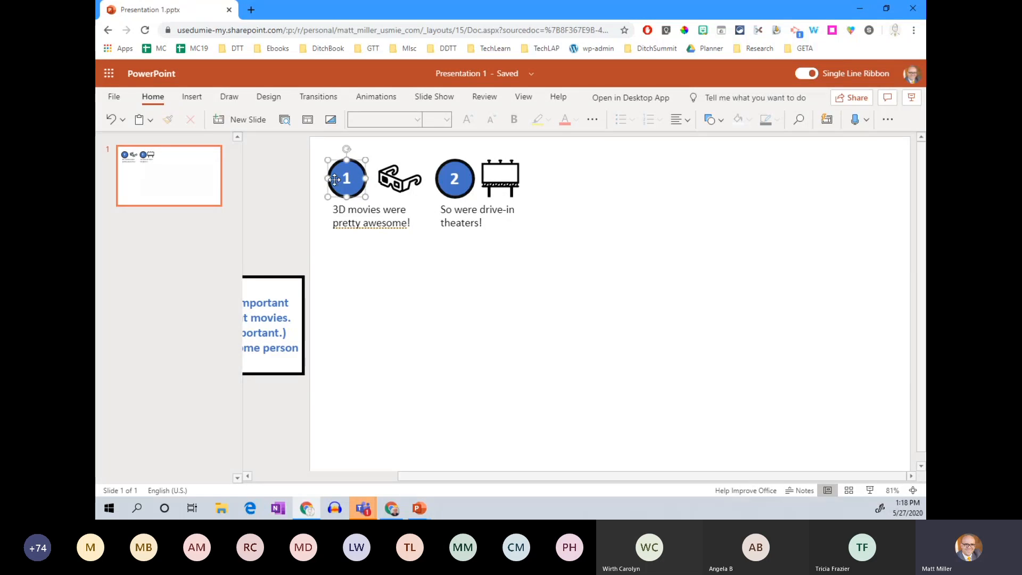
pyautogui.click(291, 216)
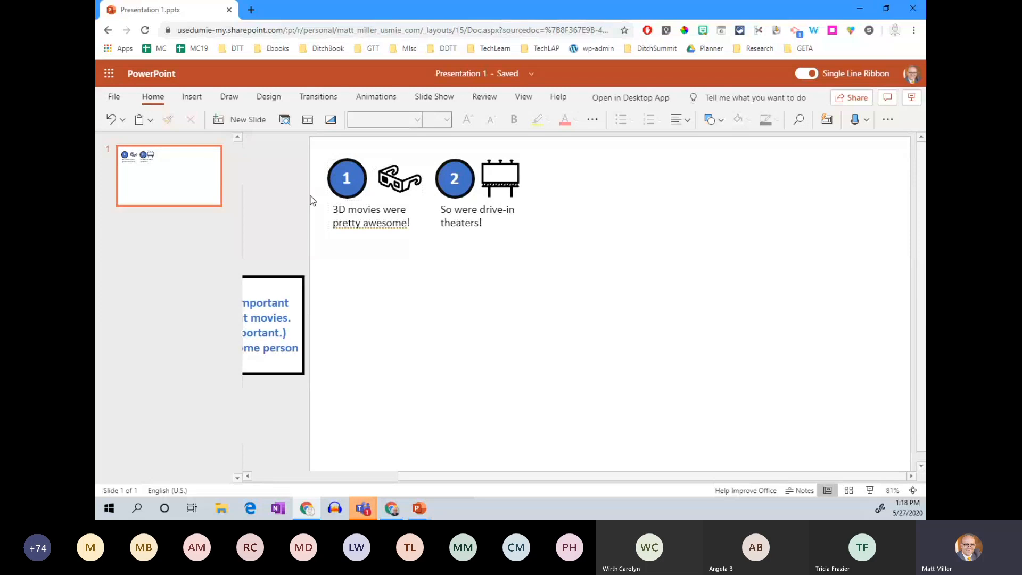
# Insert an oval from the basic shapes and draw it as a small circle in the empty middle of the slide
pyautogui.click(191, 98)
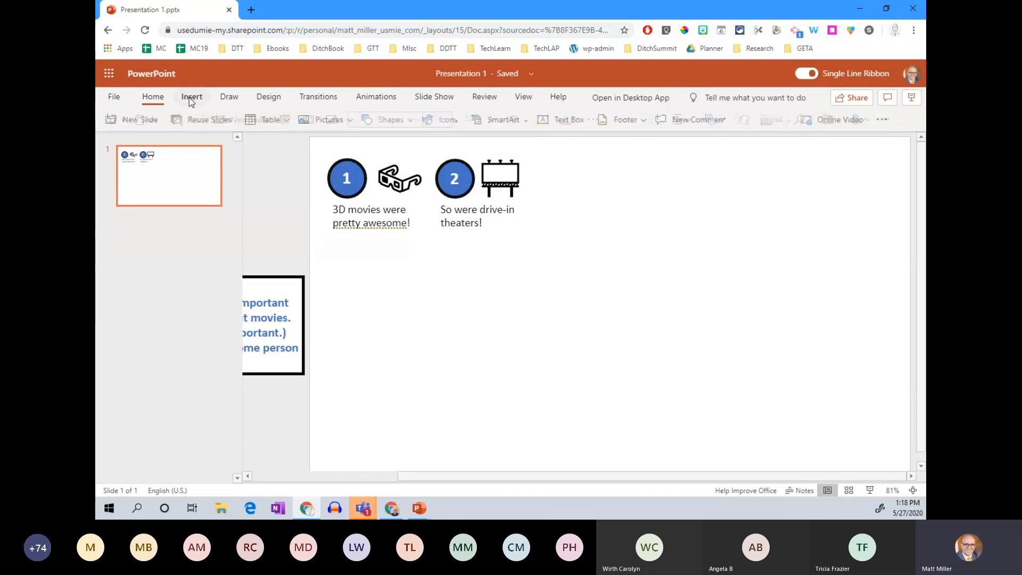
pyautogui.click(414, 121)
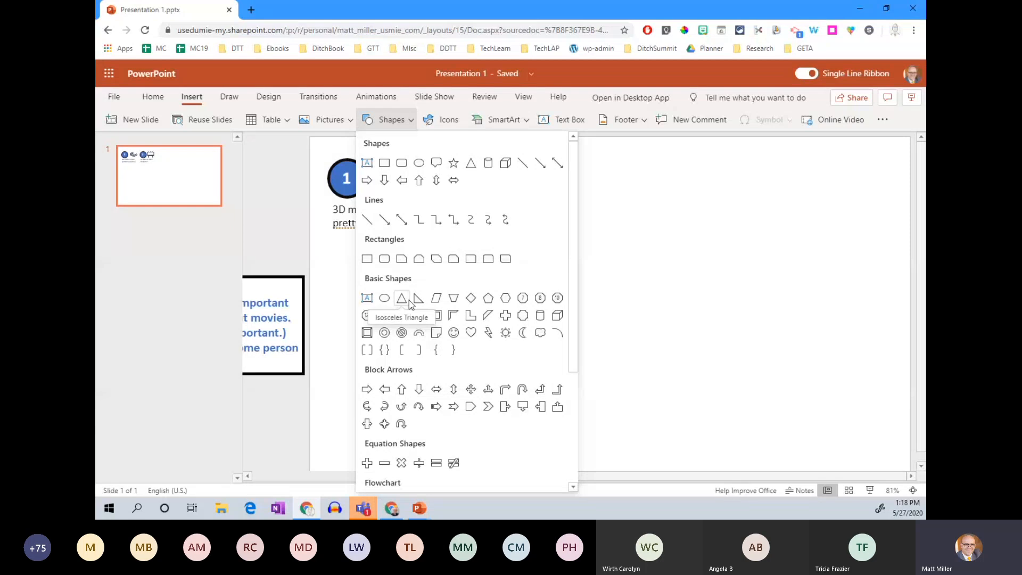
pyautogui.scroll(-3, 415, 349)
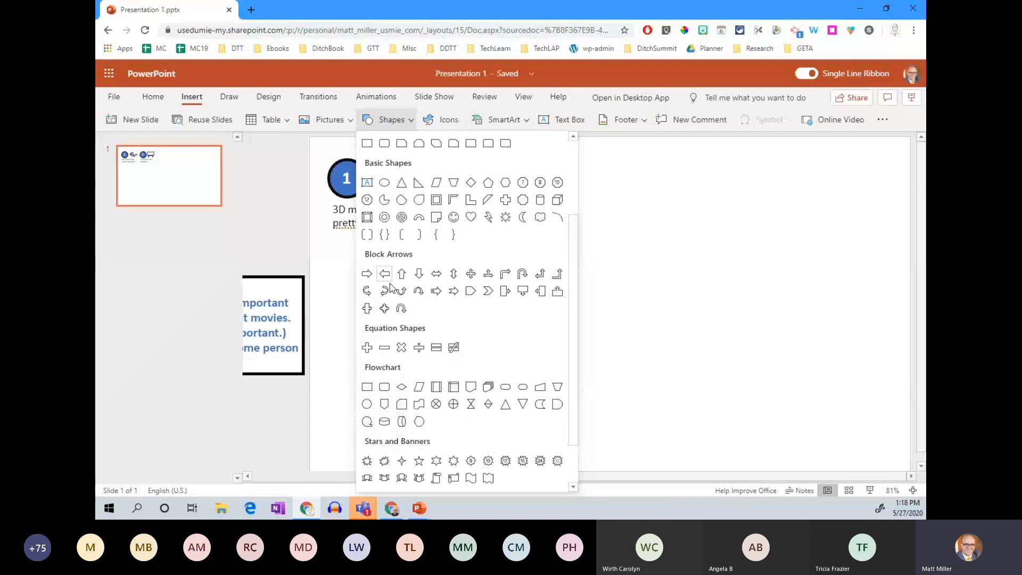
pyautogui.scroll(-1, 426, 347)
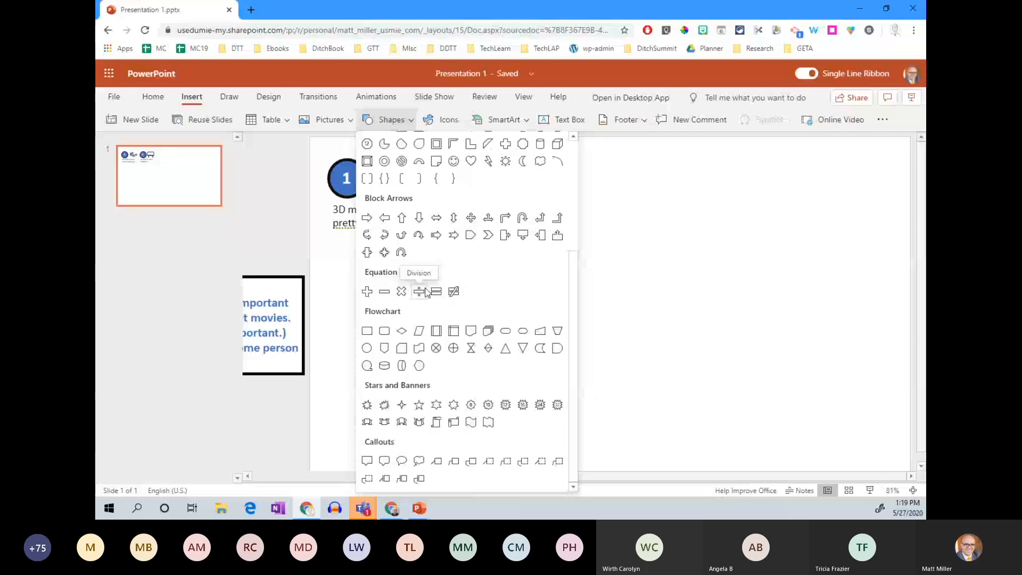
pyautogui.scroll(2, 418, 298)
pyautogui.scroll(1, 400, 306)
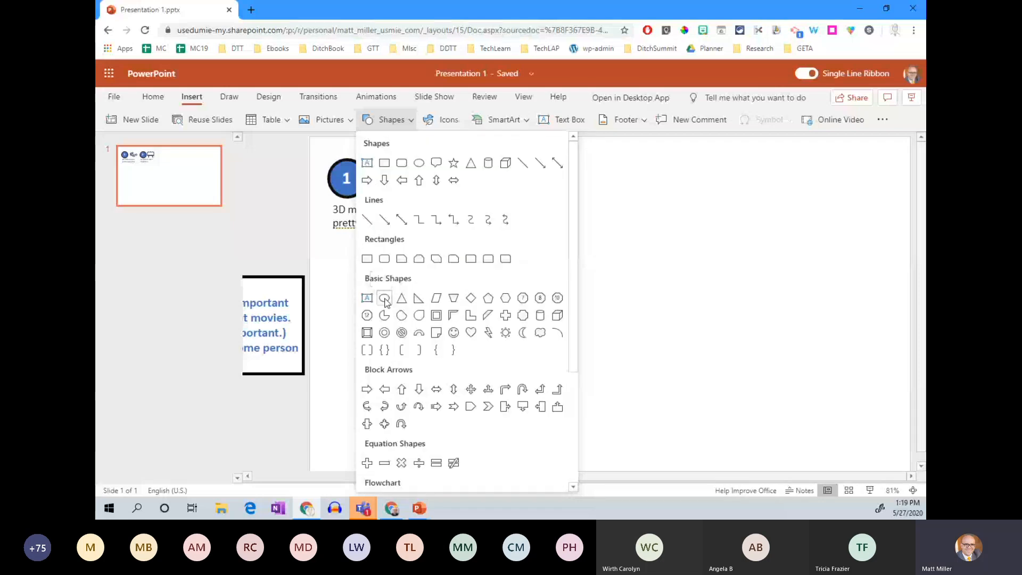
pyautogui.click(384, 299)
pyautogui.moveTo(631, 326); pyautogui.dragTo(528, 285)
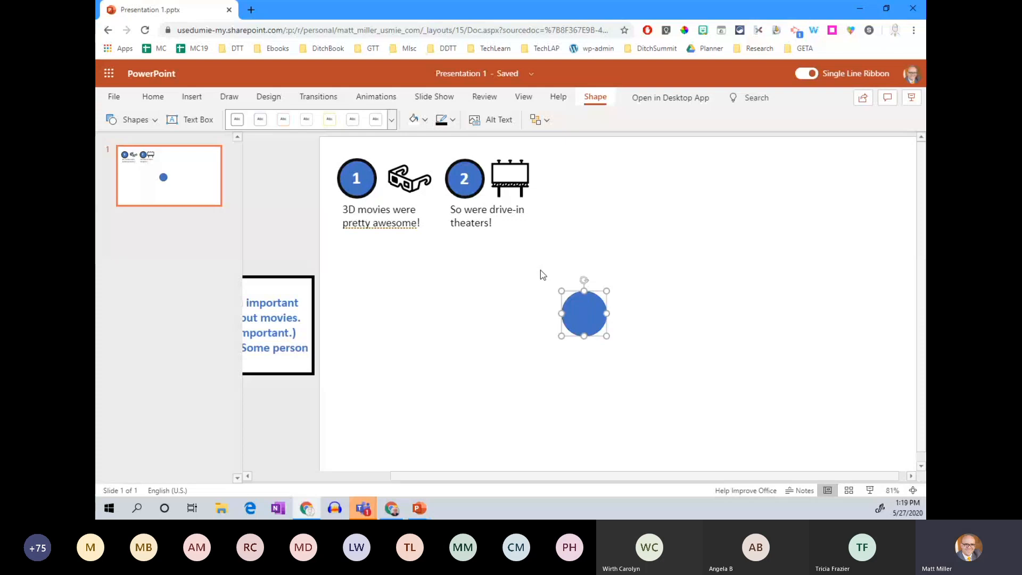
# Fill the new circle with the custom purple 9d2ea3
pyautogui.click(426, 121)
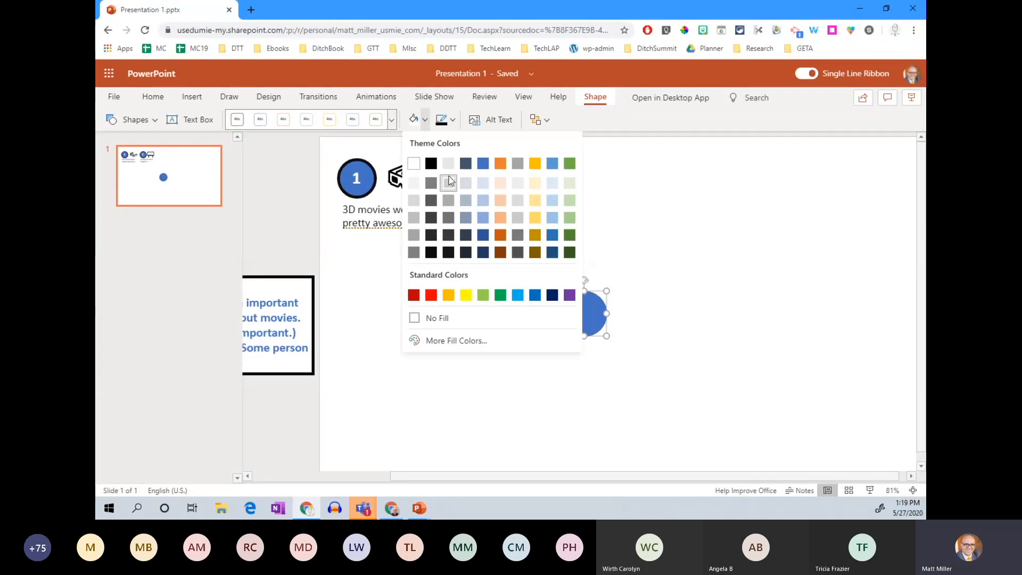
pyautogui.click(501, 217)
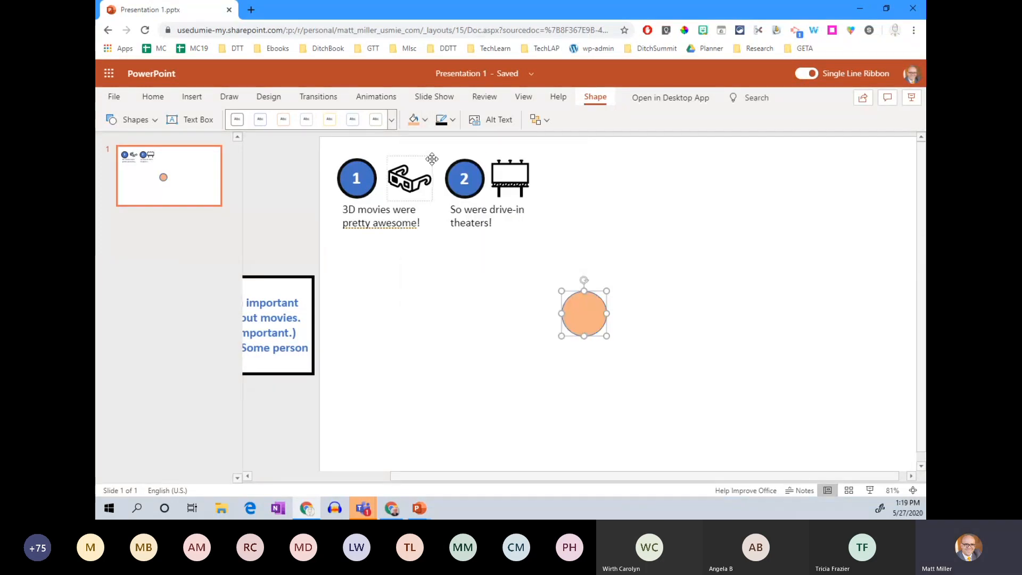
pyautogui.click(425, 120)
pyautogui.click(464, 340)
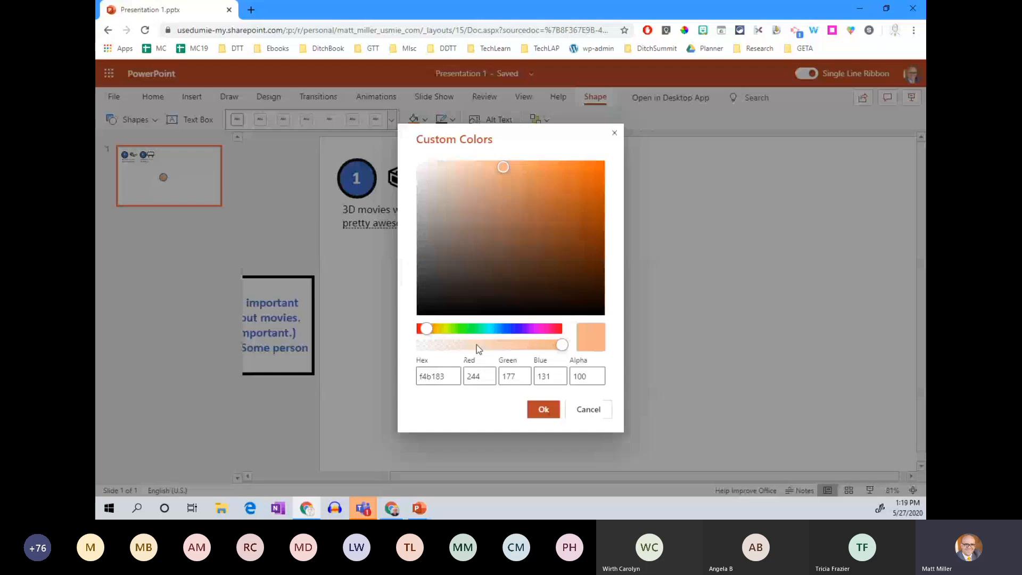
pyautogui.click(553, 215)
pyautogui.moveTo(436, 329); pyautogui.dragTo(538, 336)
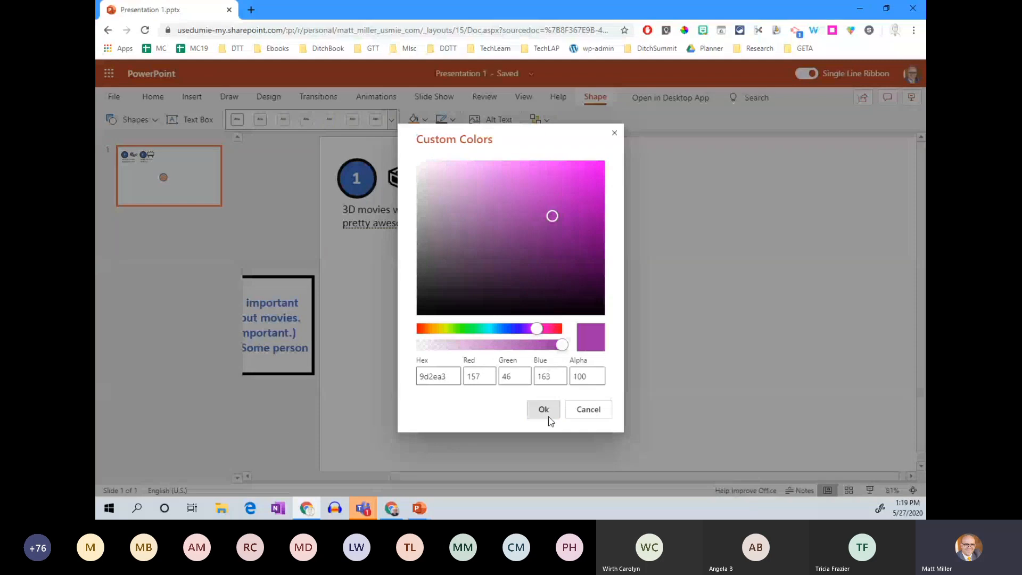
pyautogui.click(544, 410)
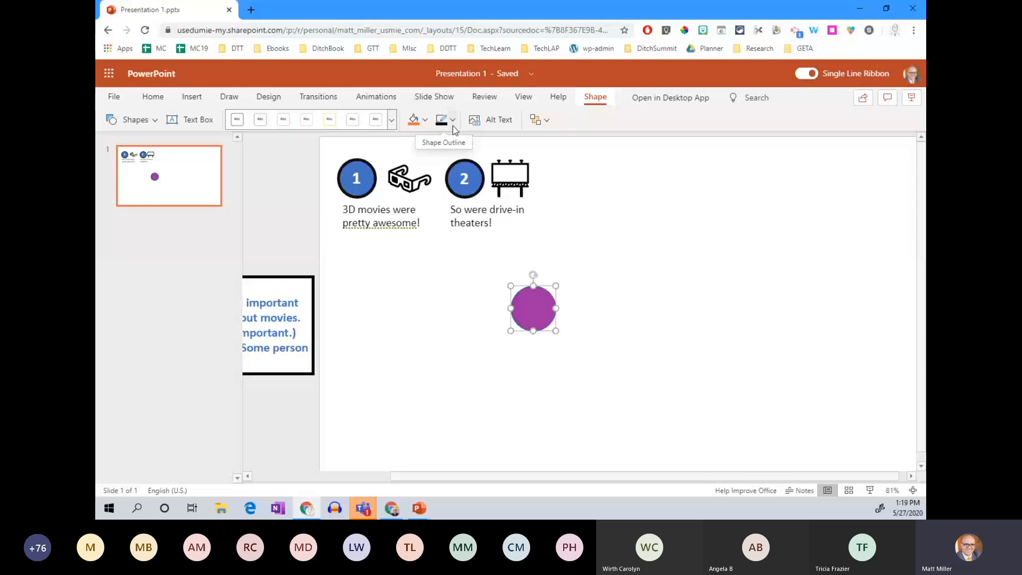
# Check the numbered circles in the desktop infographic, and give the purple circle a custom dark purple outline, about 5c1f5c
pyautogui.hotkey('alt', 'Tab')
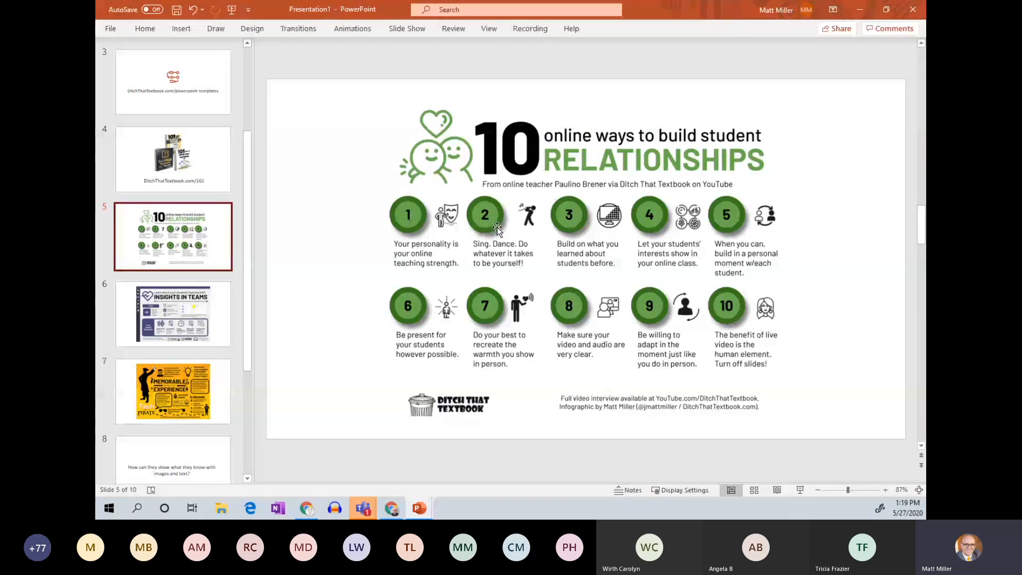
pyautogui.hotkey('alt', 'Tab')
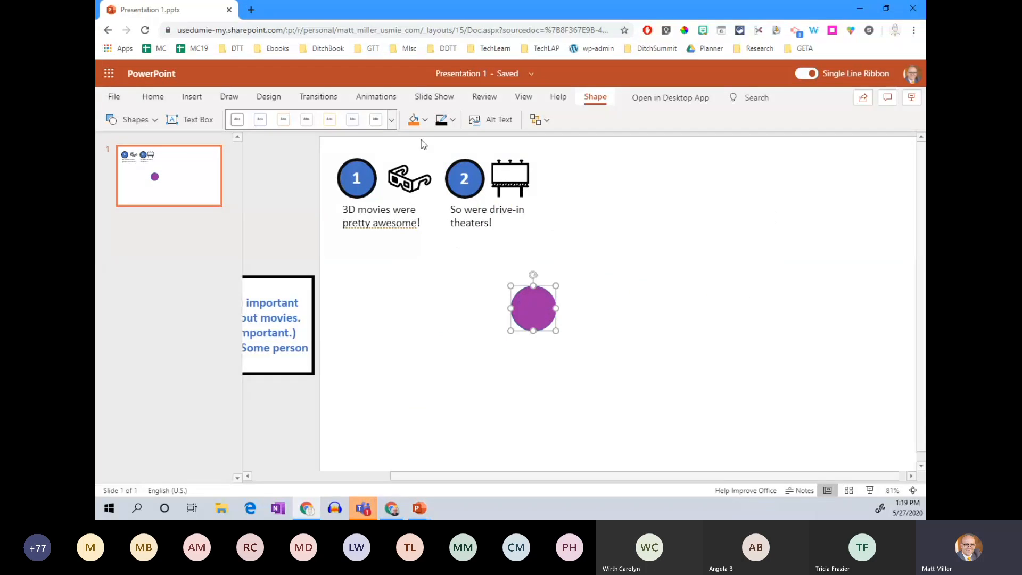
pyautogui.click(453, 120)
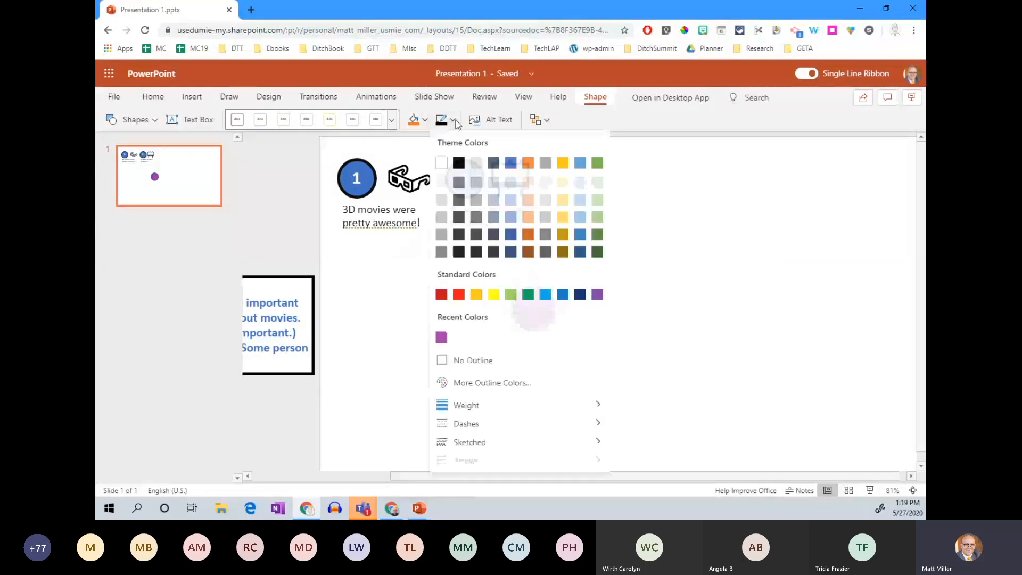
pyautogui.click(477, 384)
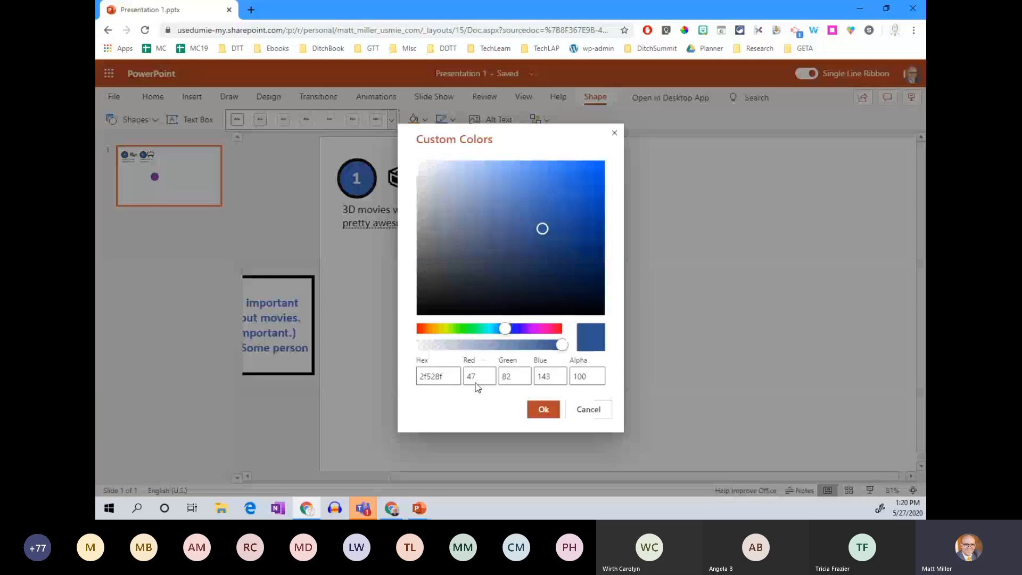
pyautogui.moveTo(504, 330); pyautogui.dragTo(538, 329)
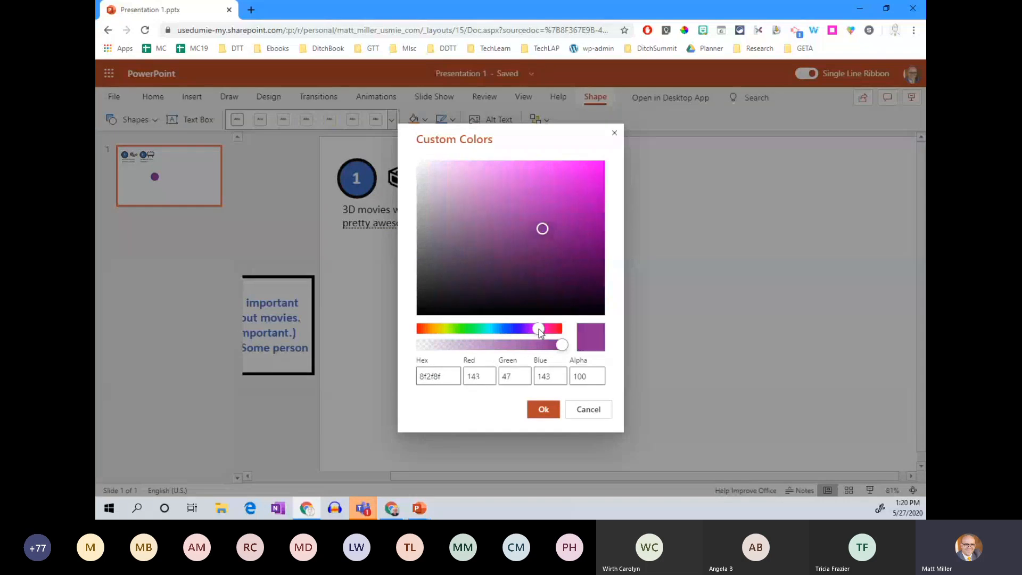
pyautogui.moveTo(543, 229); pyautogui.dragTo(543, 263)
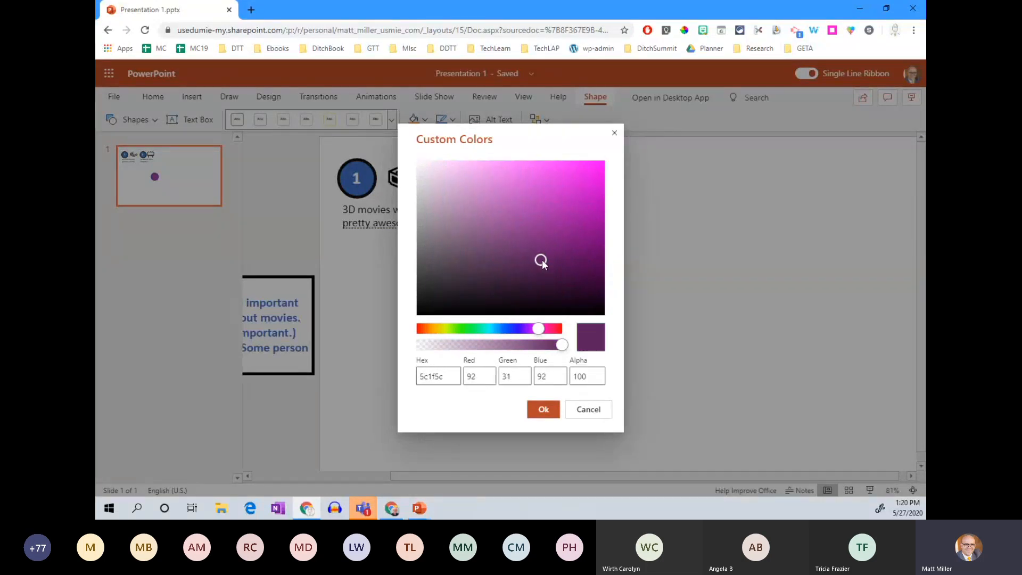
pyautogui.click(543, 410)
# Thicken the purple circle's outline by choosing a heavier line weight
pyautogui.click(453, 120)
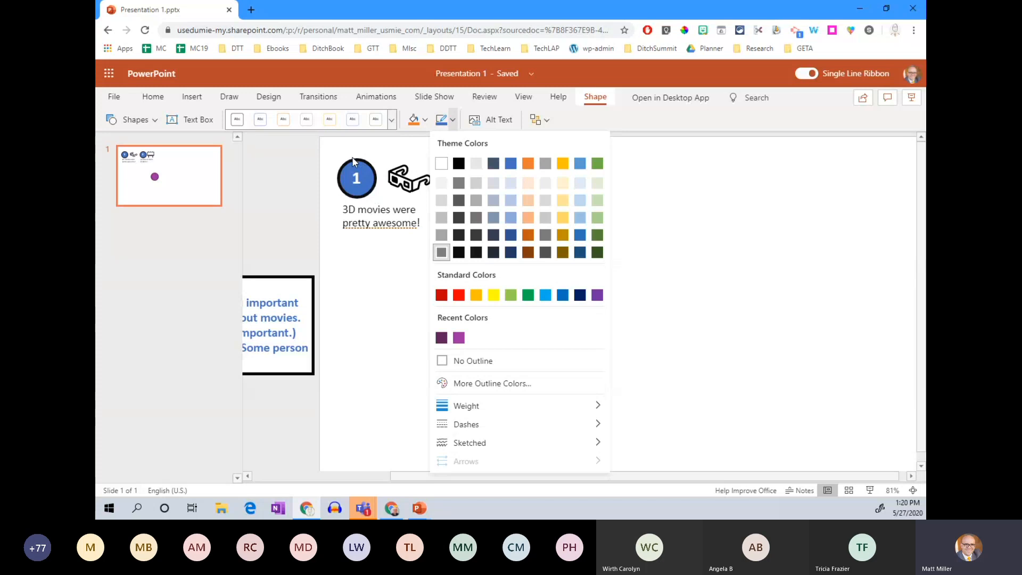
pyautogui.click(483, 406)
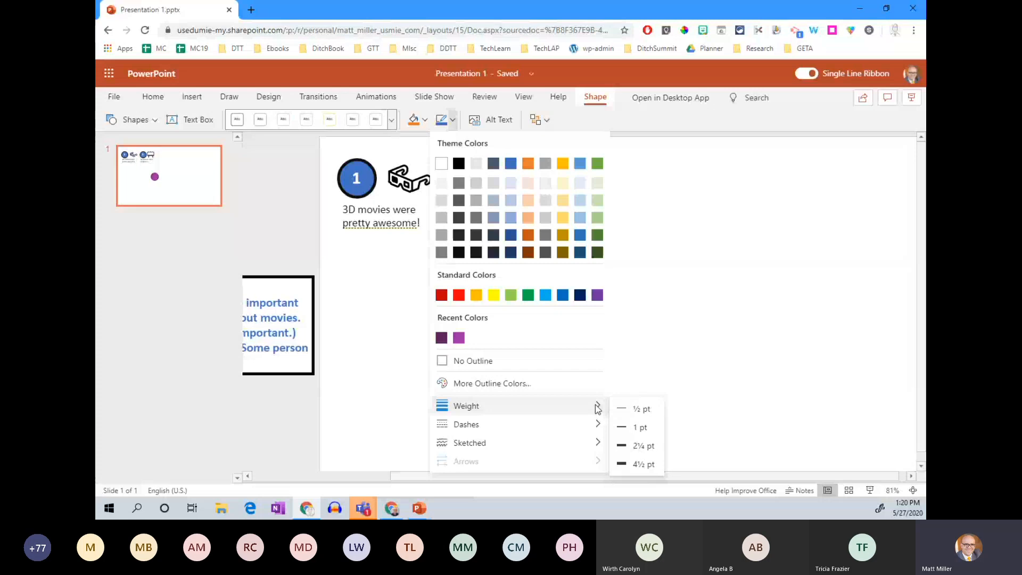
pyautogui.click(628, 410)
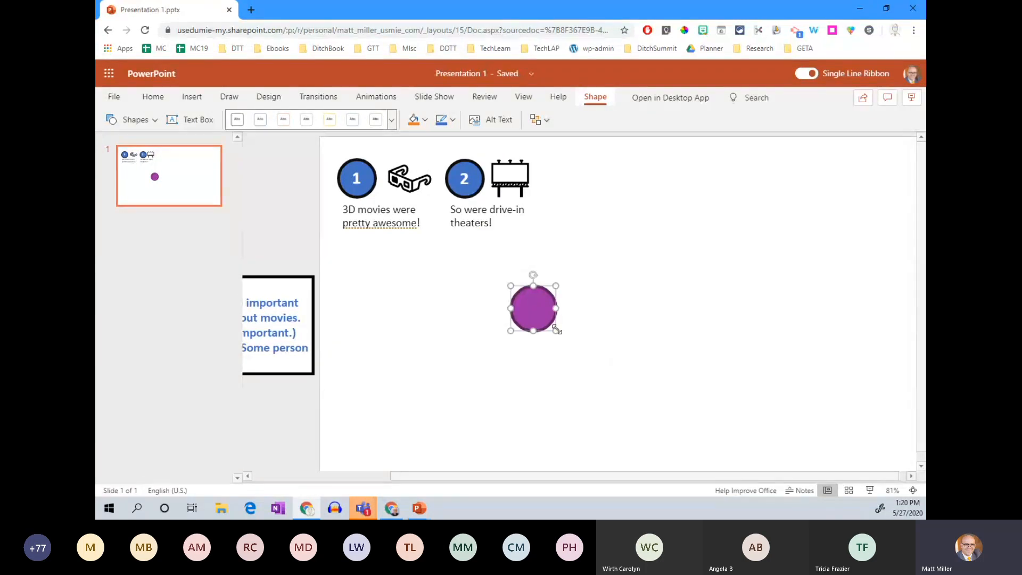
# Shrink the purple circle to slightly smaller than the numbered blue circles and reselect it
pyautogui.moveTo(557, 330); pyautogui.dragTo(541, 316)
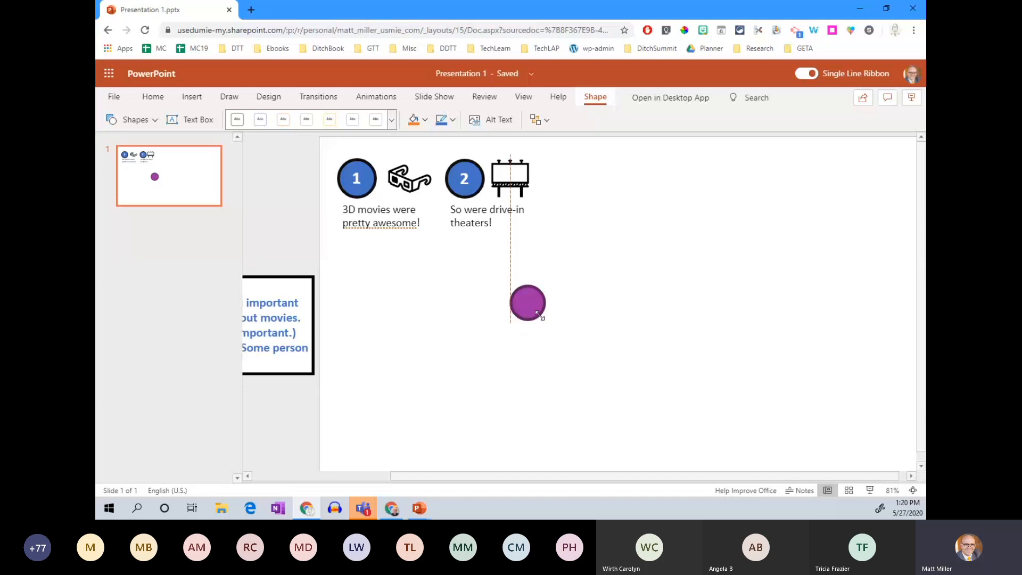
pyautogui.moveTo(540, 317); pyautogui.dragTo(540, 317)
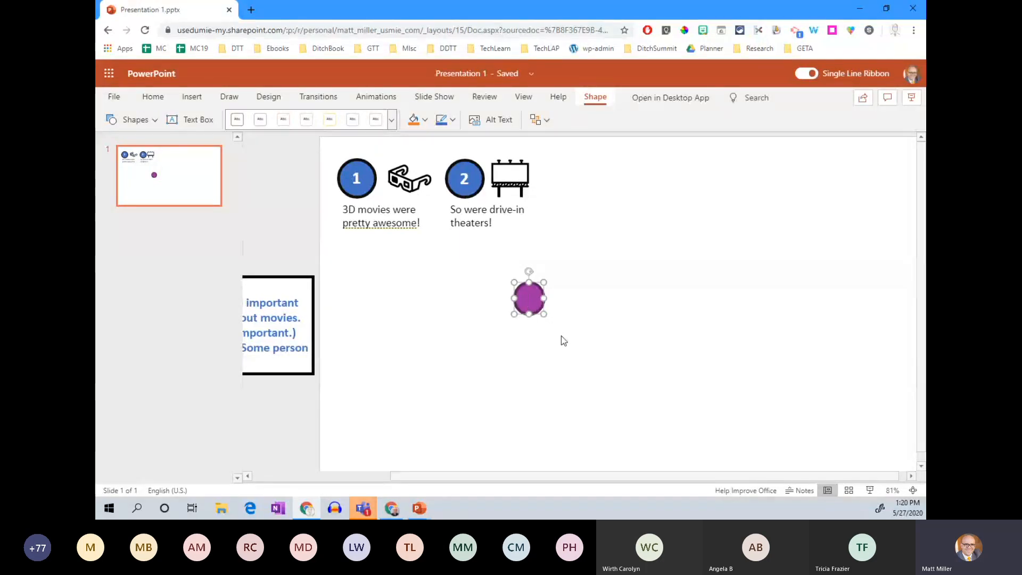
pyautogui.click(595, 298)
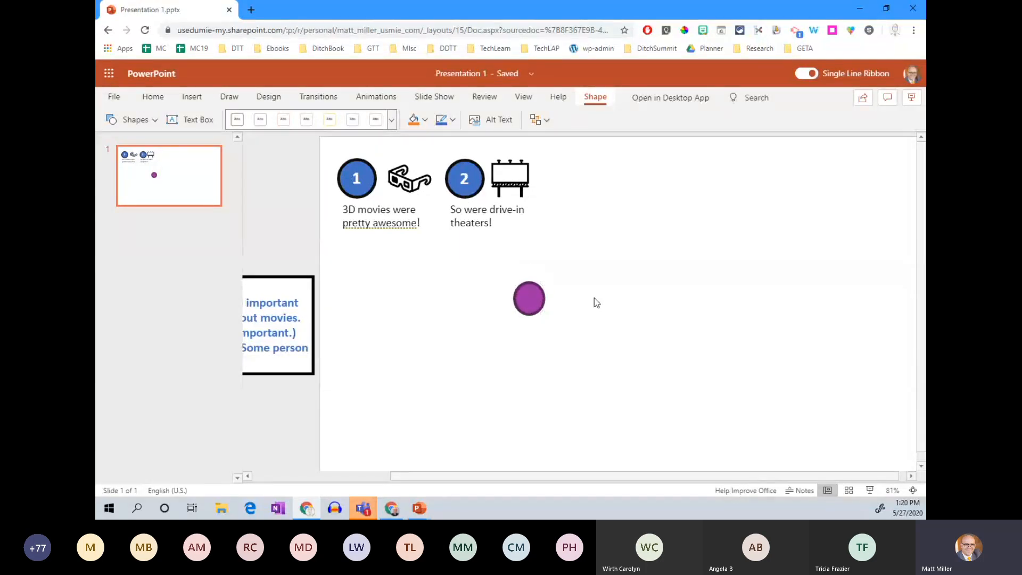
pyautogui.click(526, 299)
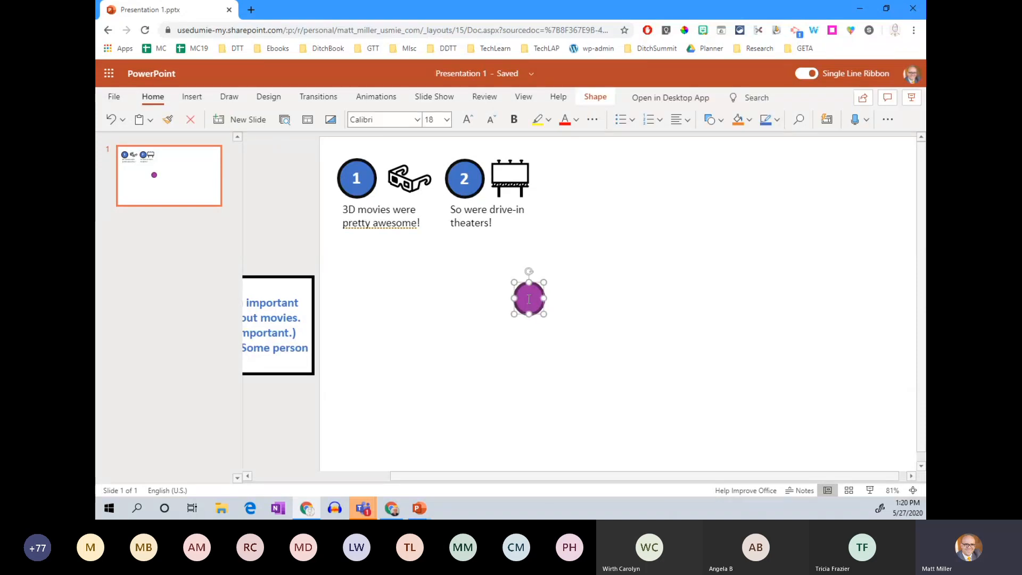
# Label the purple circle with a bold 1 and move it beneath the caption of blue circle 1
pyautogui.click(528, 299)
pyautogui.write('1')
pyautogui.hotkey('shift', 'Left')
pyautogui.hotkey('ctrl', 'b')
pyautogui.click(678, 352)
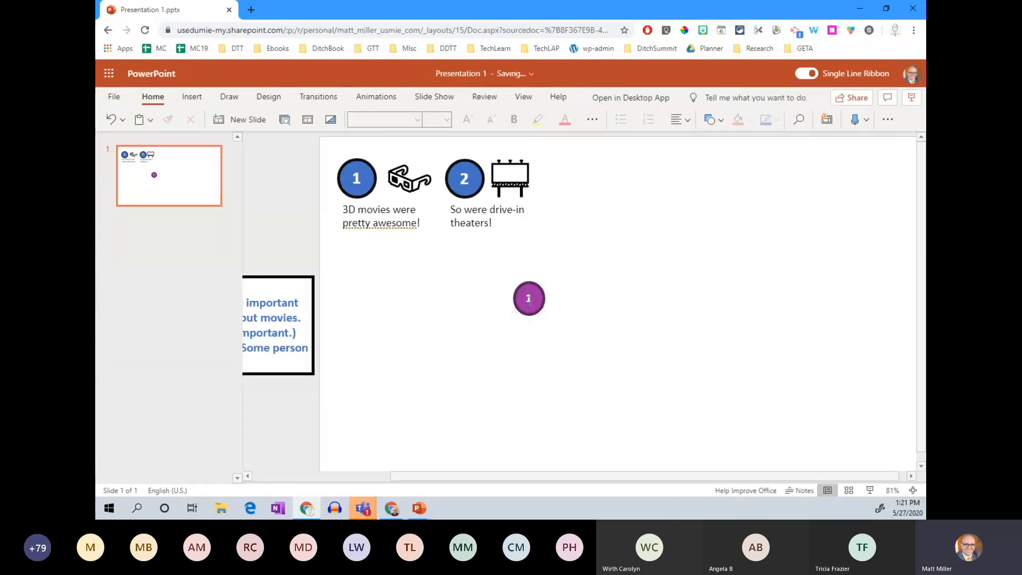
pyautogui.moveTo(529, 299); pyautogui.dragTo(353, 269)
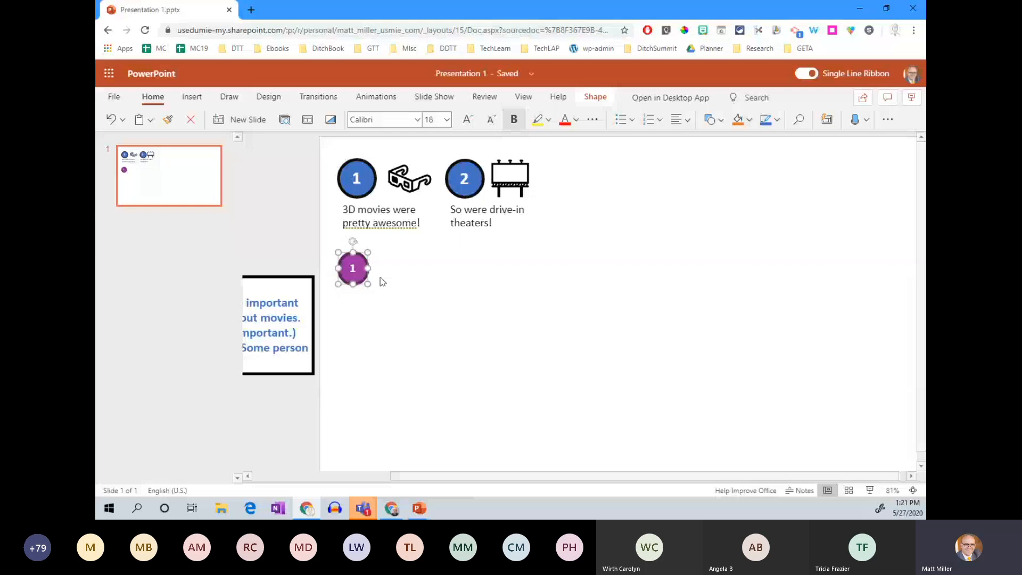
pyautogui.click(595, 98)
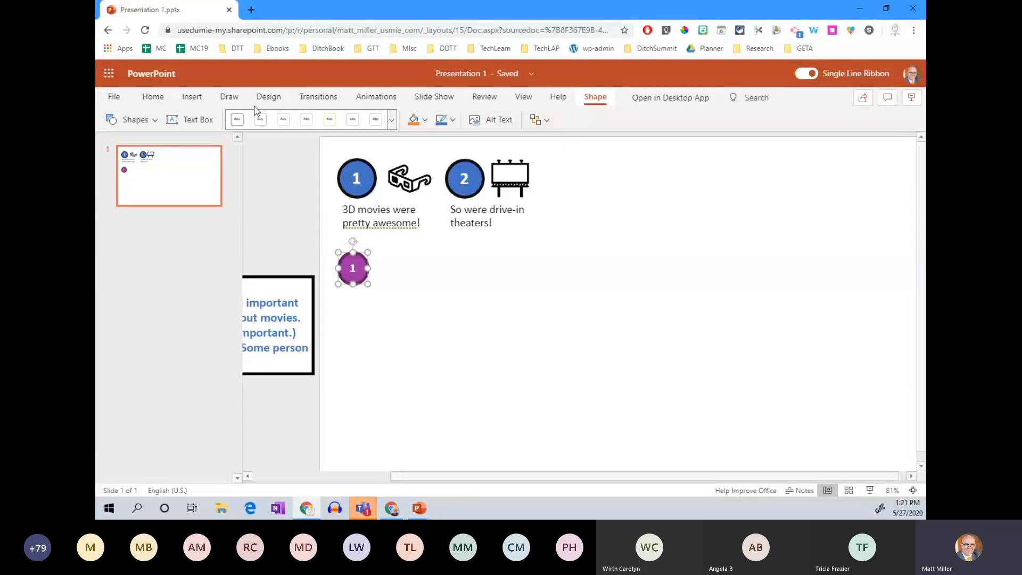
pyautogui.click(153, 122)
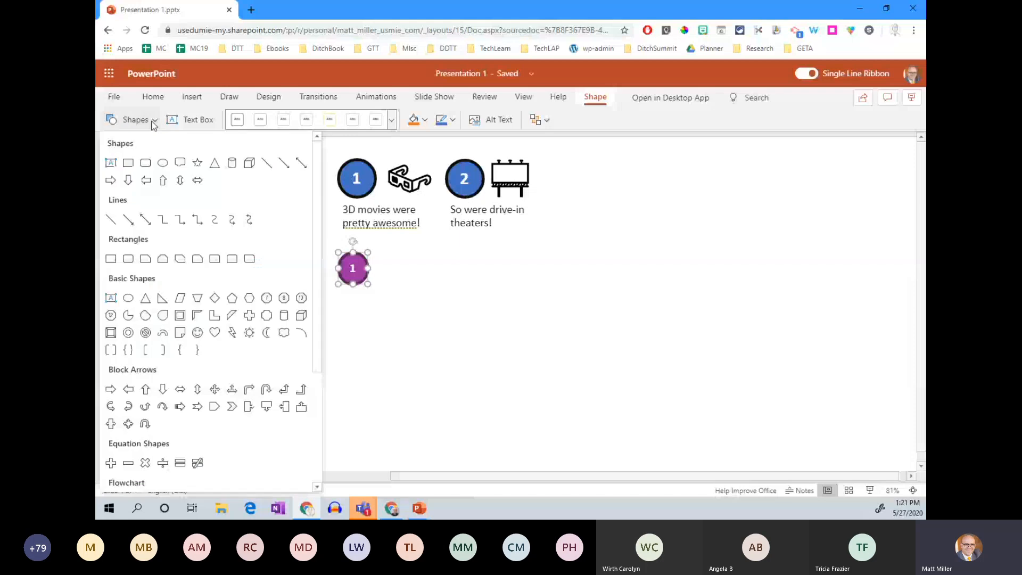
pyautogui.click(129, 259)
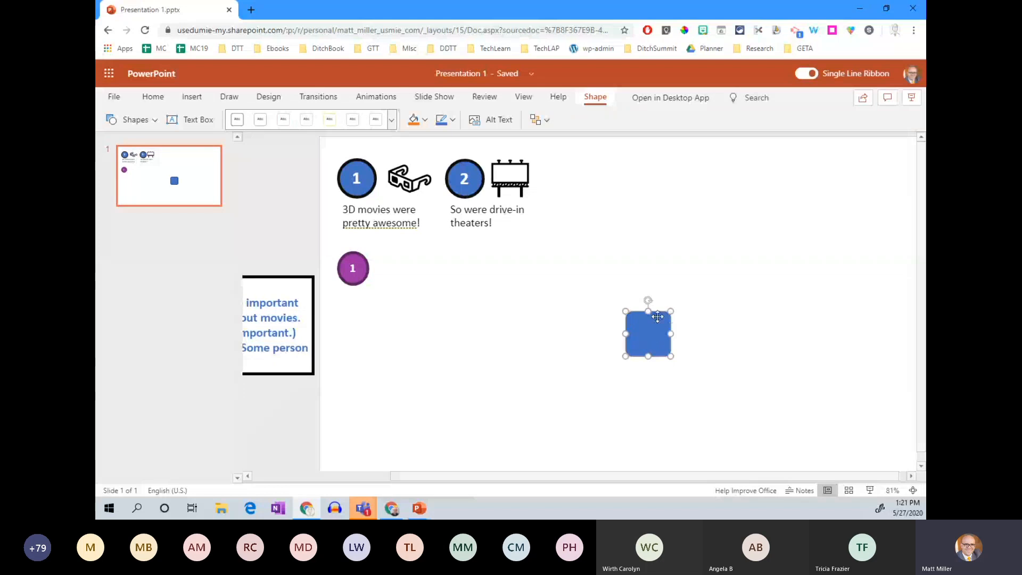
pyautogui.moveTo(658, 317); pyautogui.dragTo(468, 271)
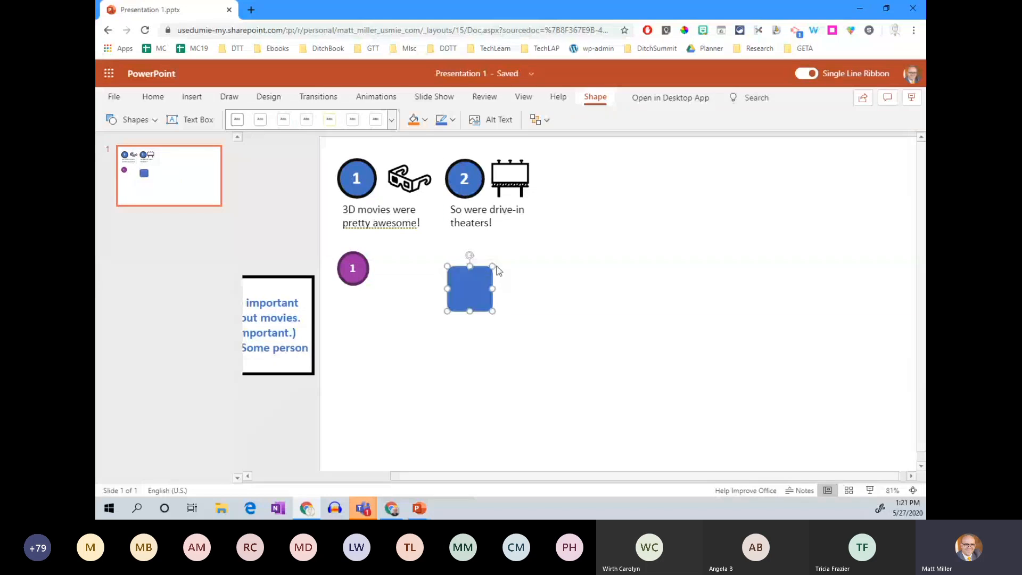
pyautogui.moveTo(492, 266); pyautogui.dragTo(481, 277)
pyautogui.click(506, 305)
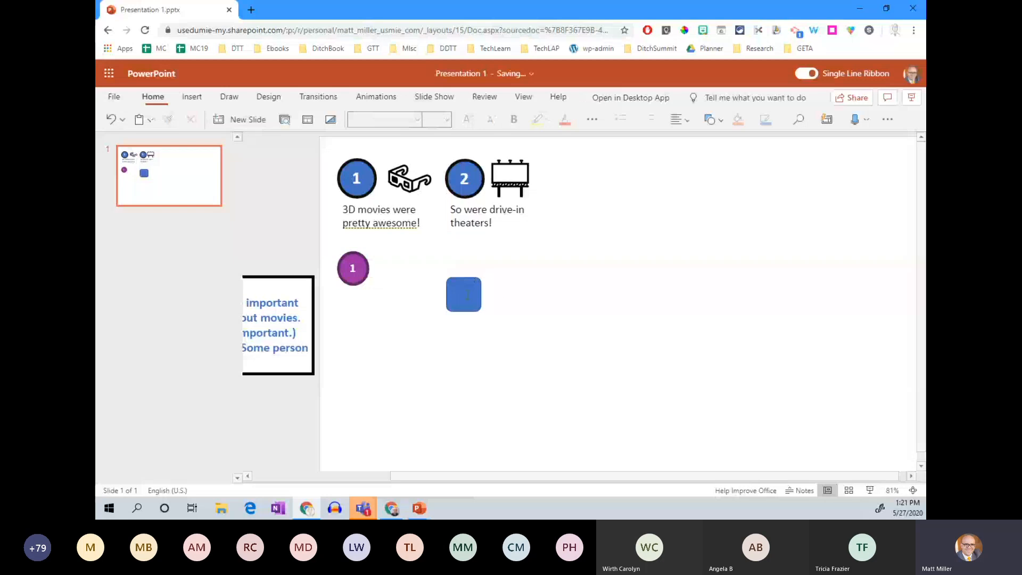
pyautogui.click(472, 300)
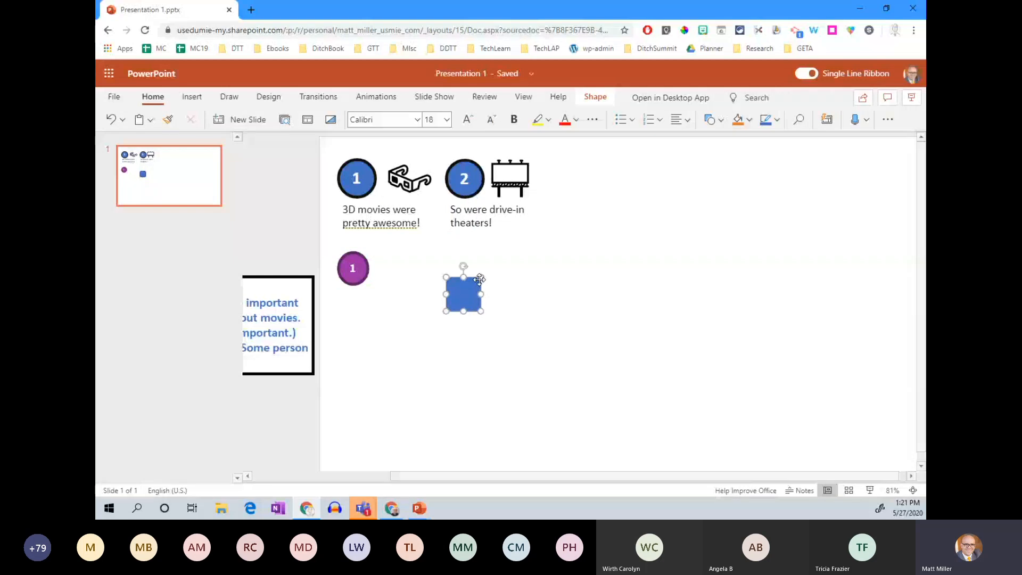
pyautogui.press('Delete')
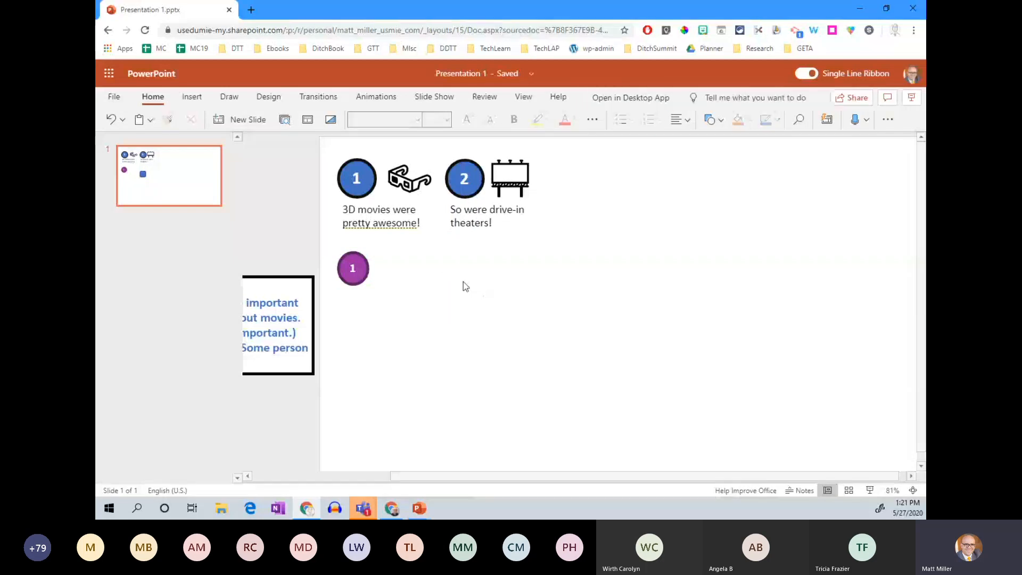
# Duplicate the purple numbered circle and place the copy level with the original, beneath the drive-in theaters caption
pyautogui.click(364, 267)
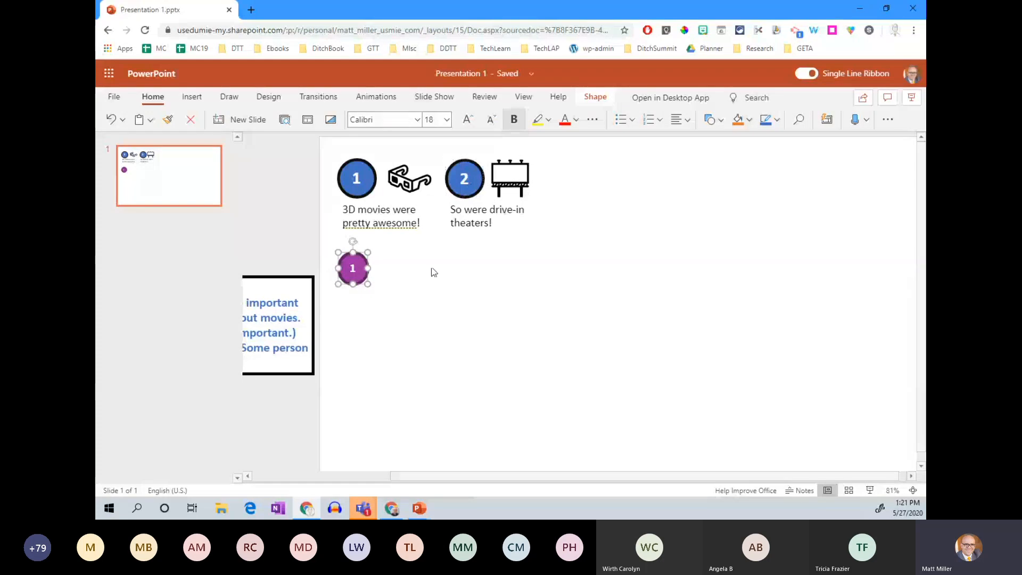
pyautogui.click(193, 97)
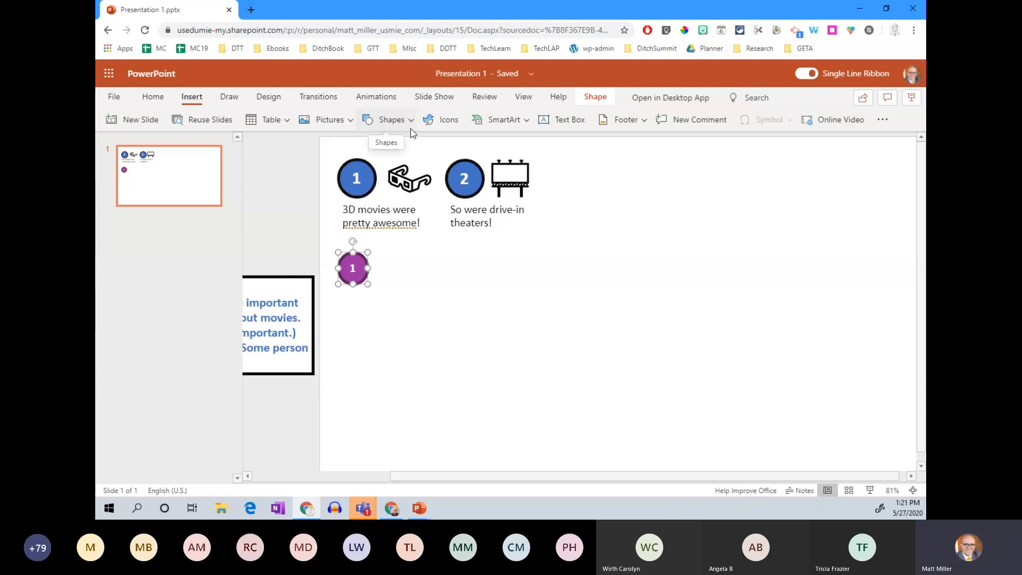
pyautogui.click(407, 345)
pyautogui.click(356, 278)
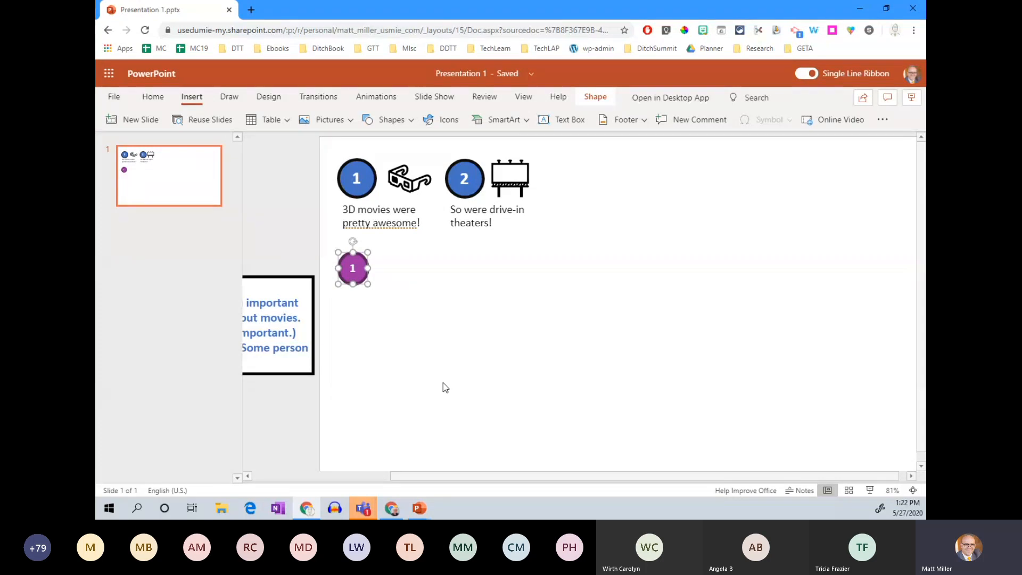
pyautogui.hotkey('ctrl', 'd')
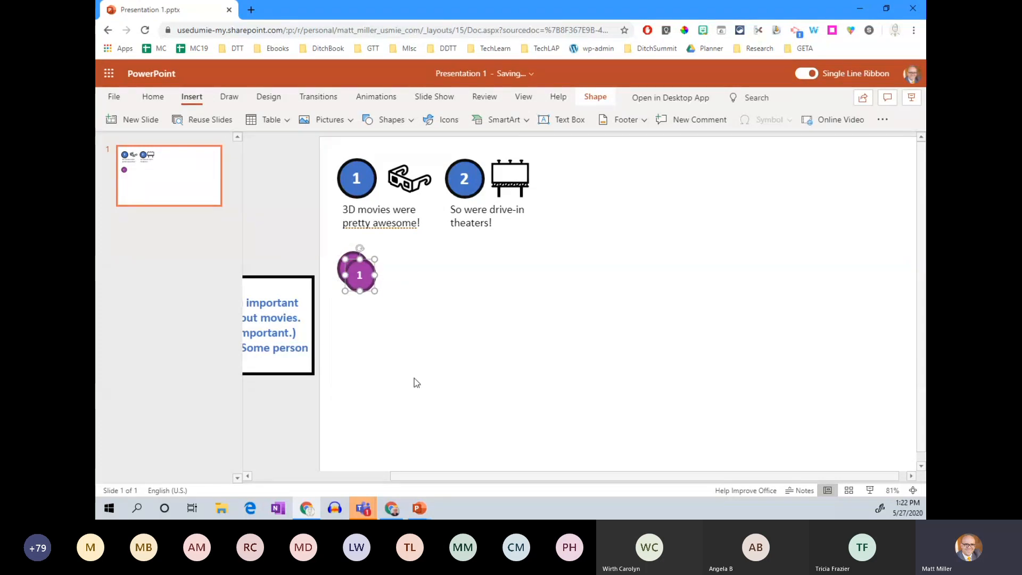
pyautogui.moveTo(367, 286); pyautogui.dragTo(420, 277)
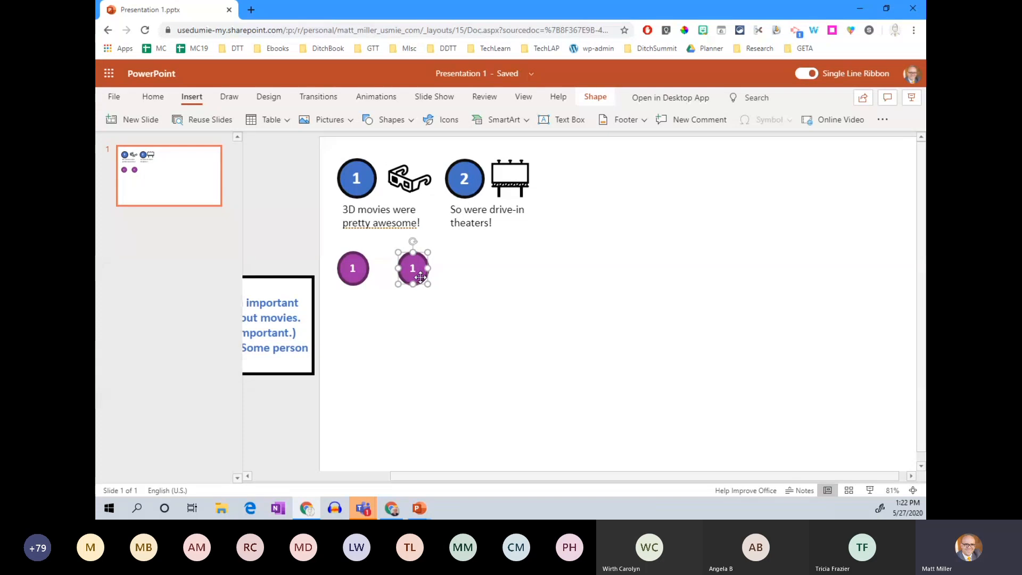
pyautogui.moveTo(419, 279); pyautogui.dragTo(479, 275)
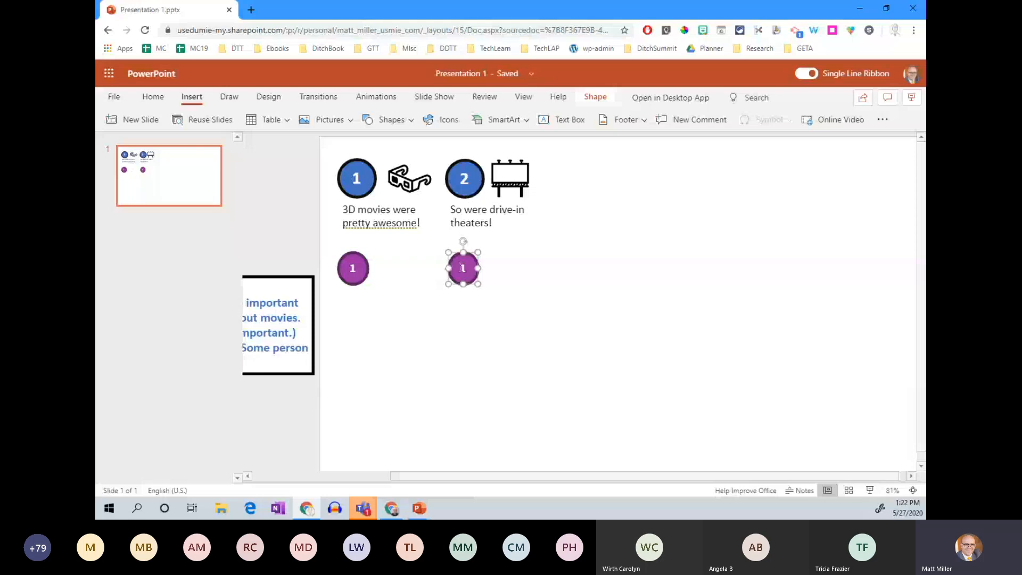
# Change the number in the duplicated purple circle to 2
pyautogui.doubleClick(463, 268)
pyautogui.write('2')
pyautogui.click(546, 314)
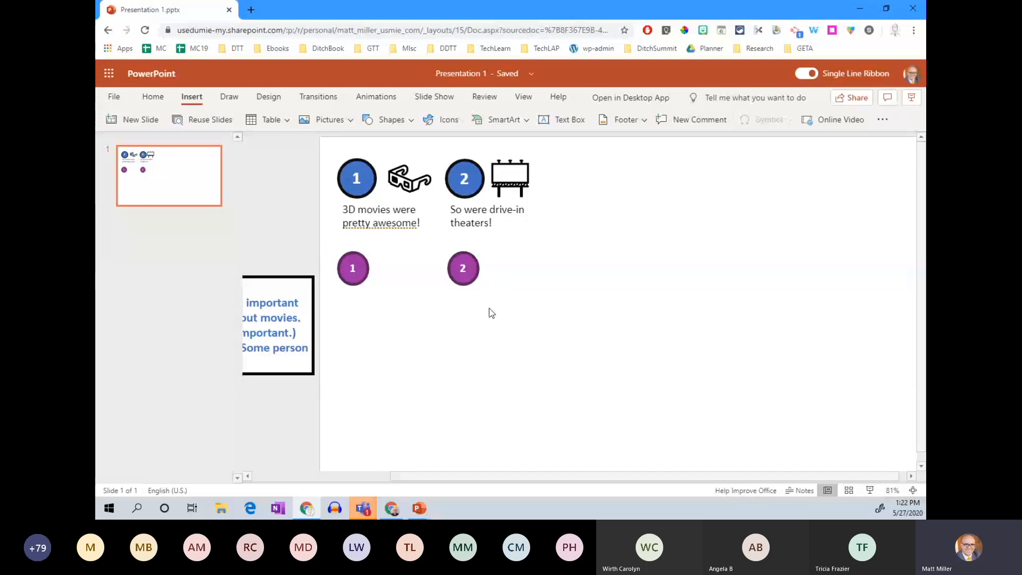
# Move both purple circles lower on the slide and clear the selection
pyautogui.moveTo(363, 277); pyautogui.dragTo(368, 326)
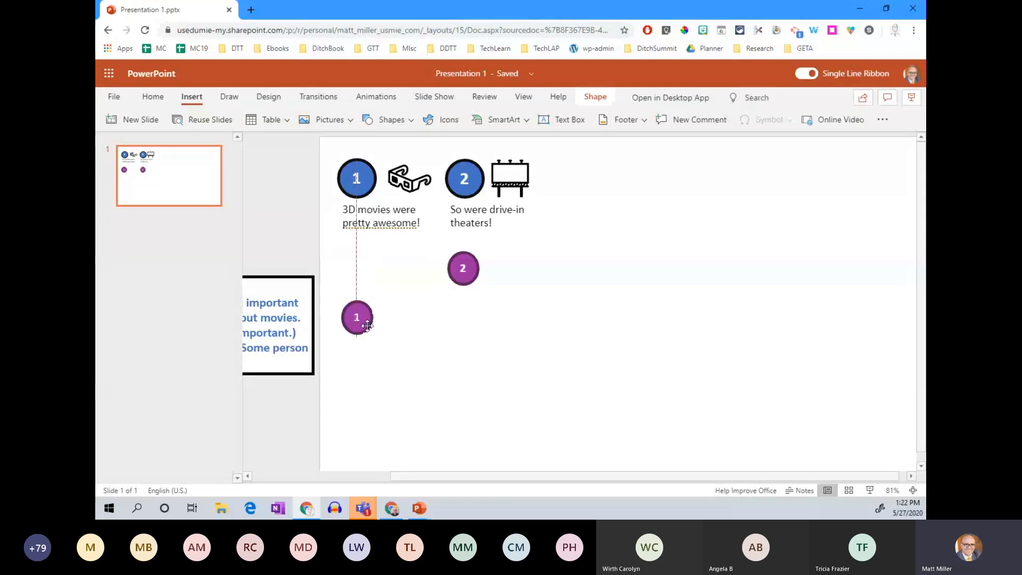
pyautogui.moveTo(463, 271); pyautogui.dragTo(473, 357)
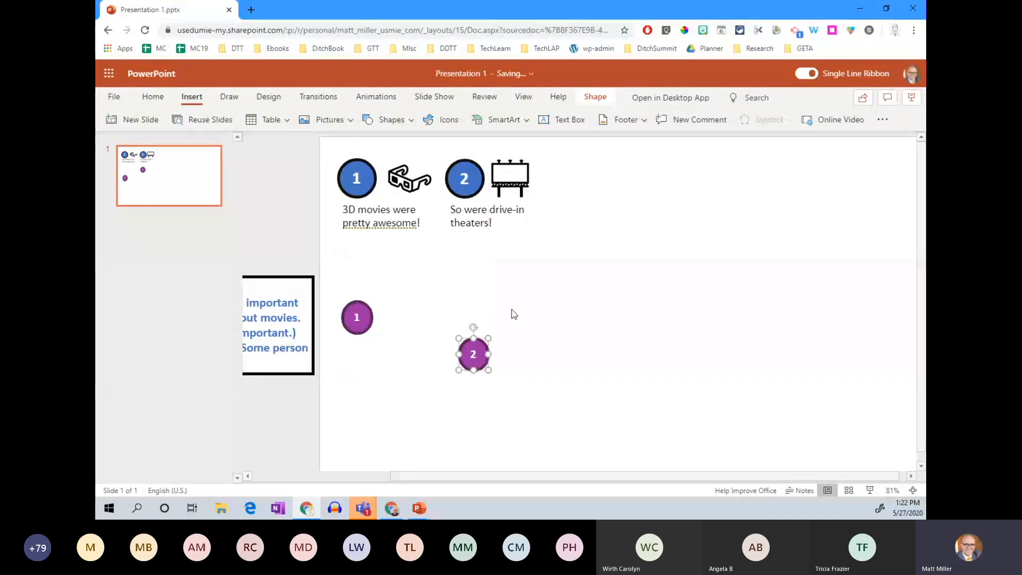
pyautogui.click(312, 142)
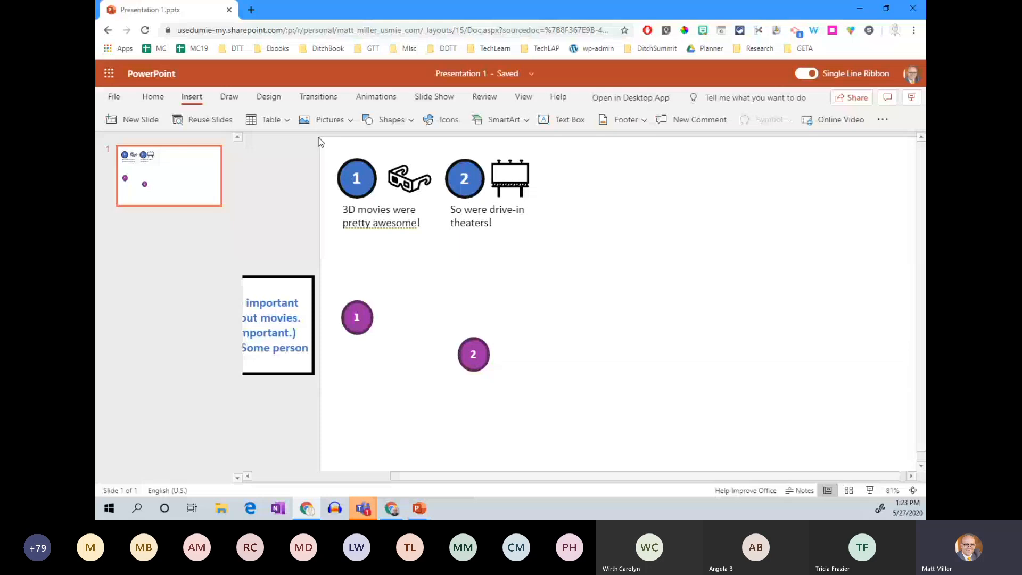
# Duplicate the blue circle 1, 3D glasses icon and caption together, and place the copies beside the drive-in theaters item
pyautogui.moveTo(312, 142); pyautogui.dragTo(454, 261)
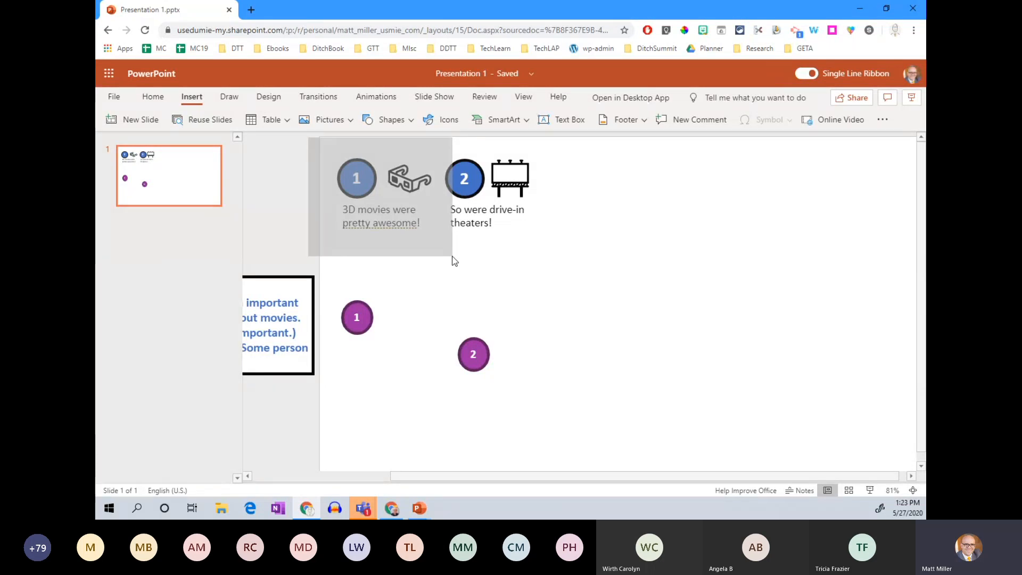
pyautogui.moveTo(452, 256); pyautogui.dragTo(454, 257)
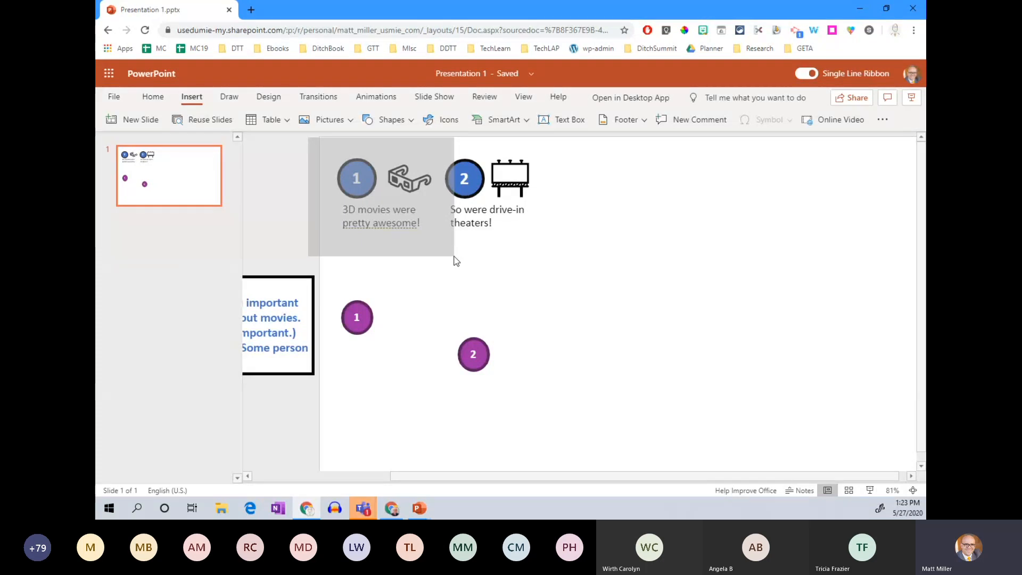
pyautogui.moveTo(453, 257); pyautogui.dragTo(458, 262)
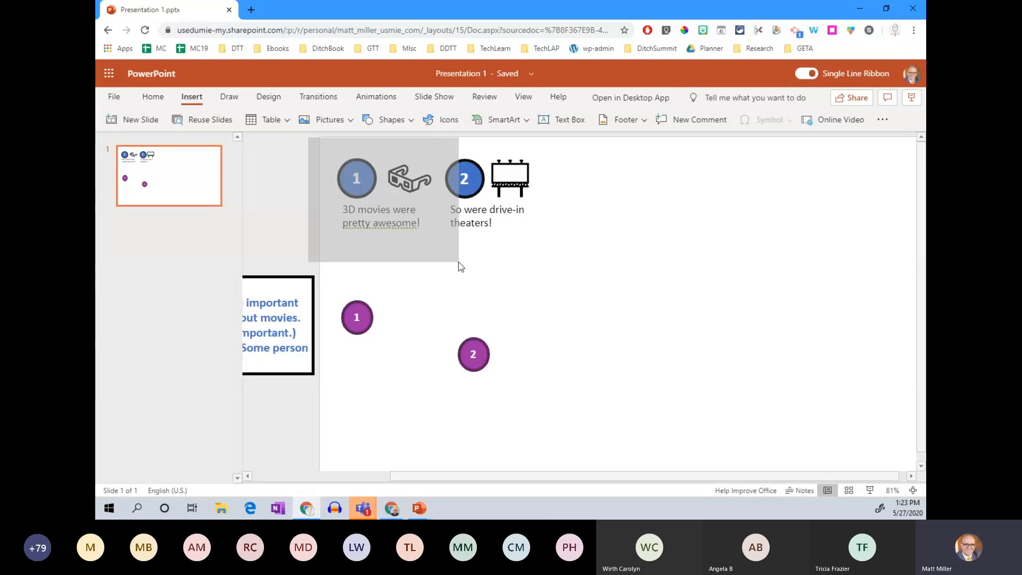
pyautogui.moveTo(458, 262); pyautogui.dragTo(466, 270)
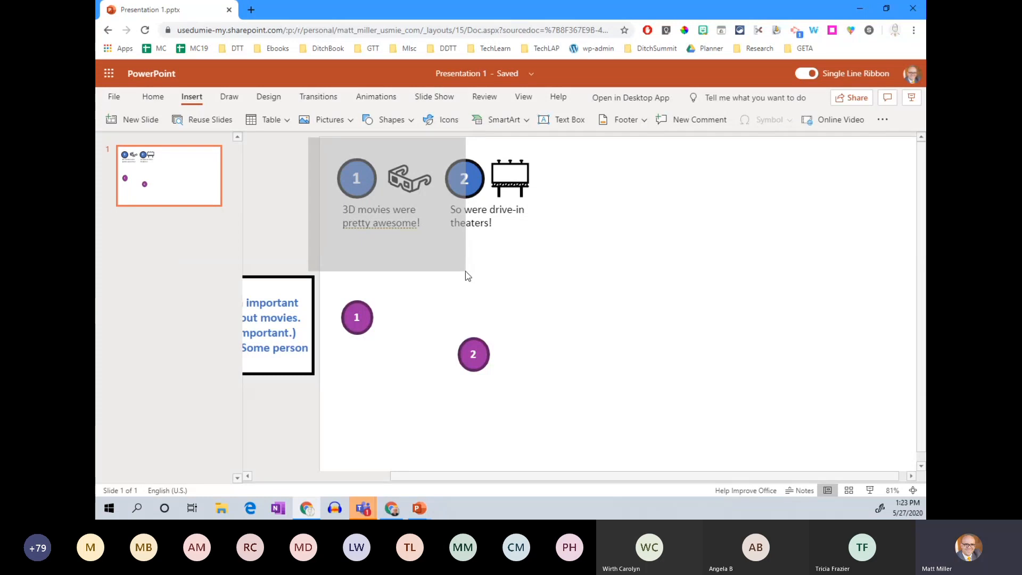
pyautogui.moveTo(465, 270); pyautogui.dragTo(465, 272)
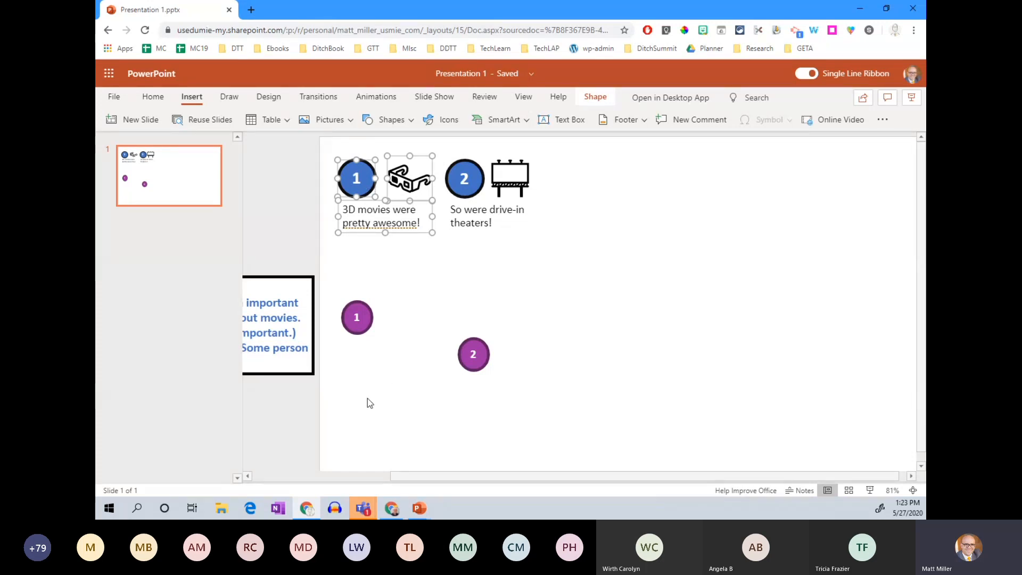
pyautogui.hotkey('ctrl', 'd')
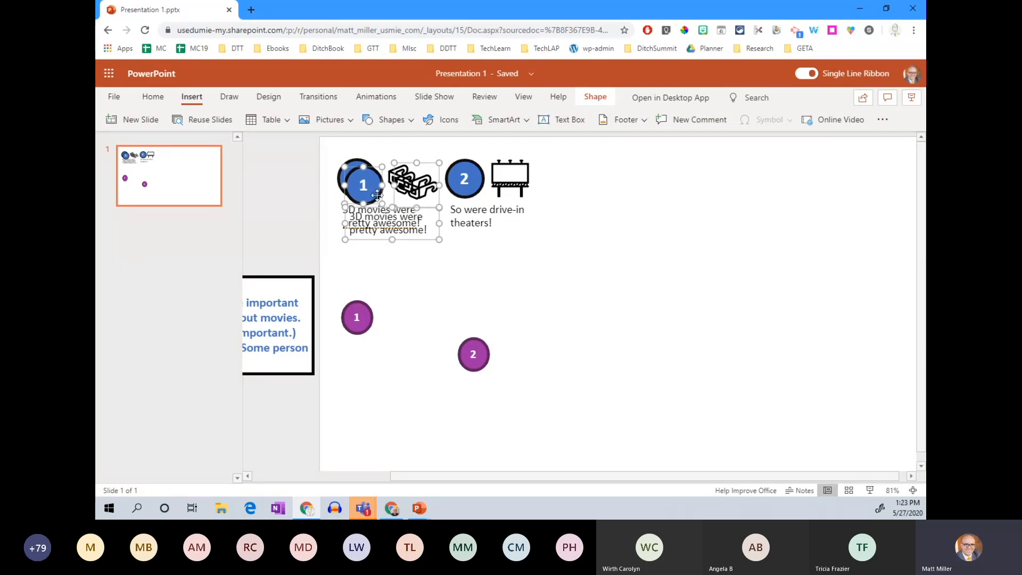
pyautogui.moveTo(371, 185); pyautogui.dragTo(577, 188)
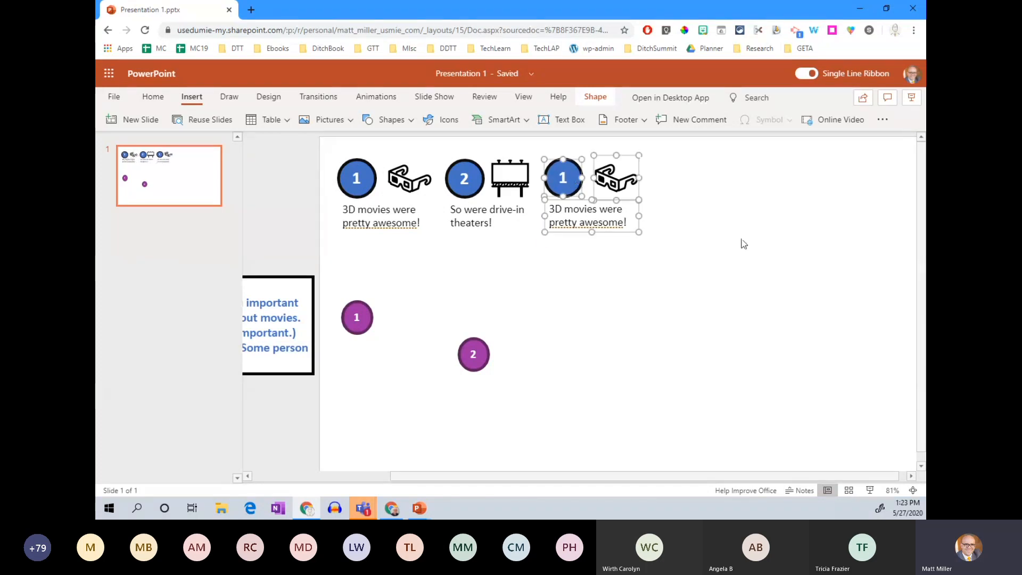
# Park the purple circles 1 and 2 outside the slide, in the area beside its left edge
pyautogui.moveTo(482, 354); pyautogui.dragTo(284, 441)
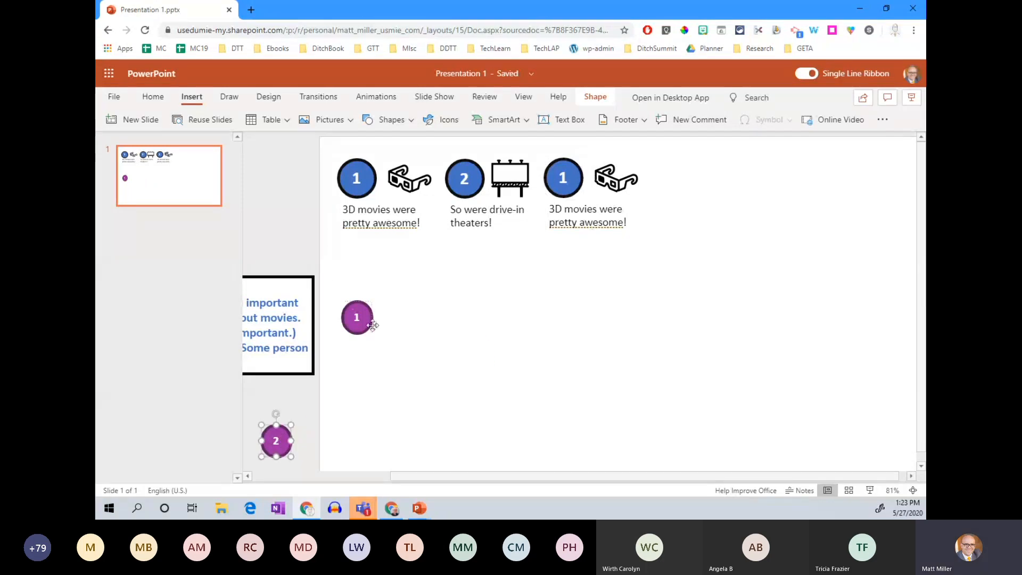
pyautogui.moveTo(373, 325); pyautogui.dragTo(292, 225)
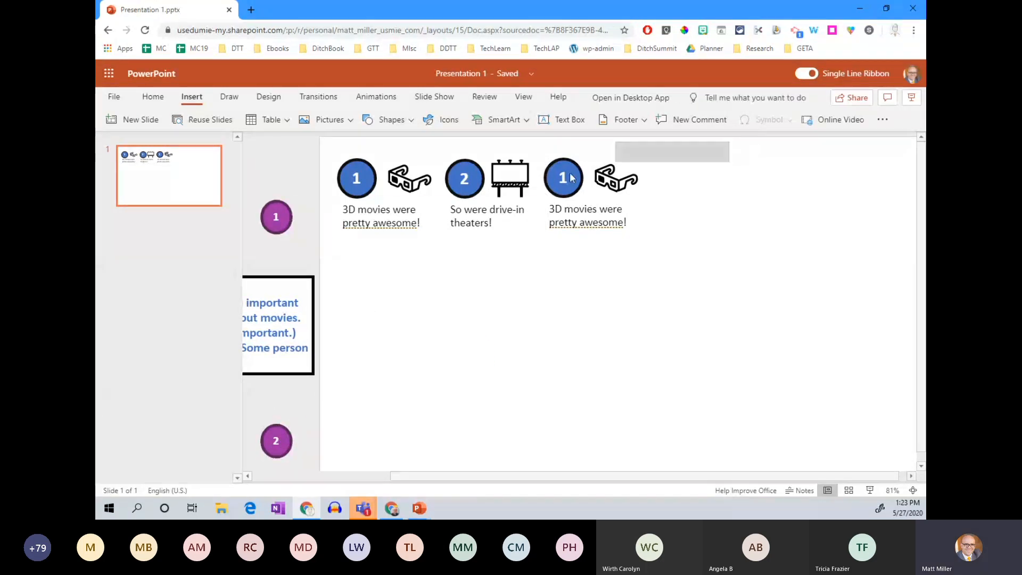
# Duplicate the whole row of three infographic items and place the copy directly beneath as a second row
pyautogui.moveTo(571, 174); pyautogui.dragTo(329, 264)
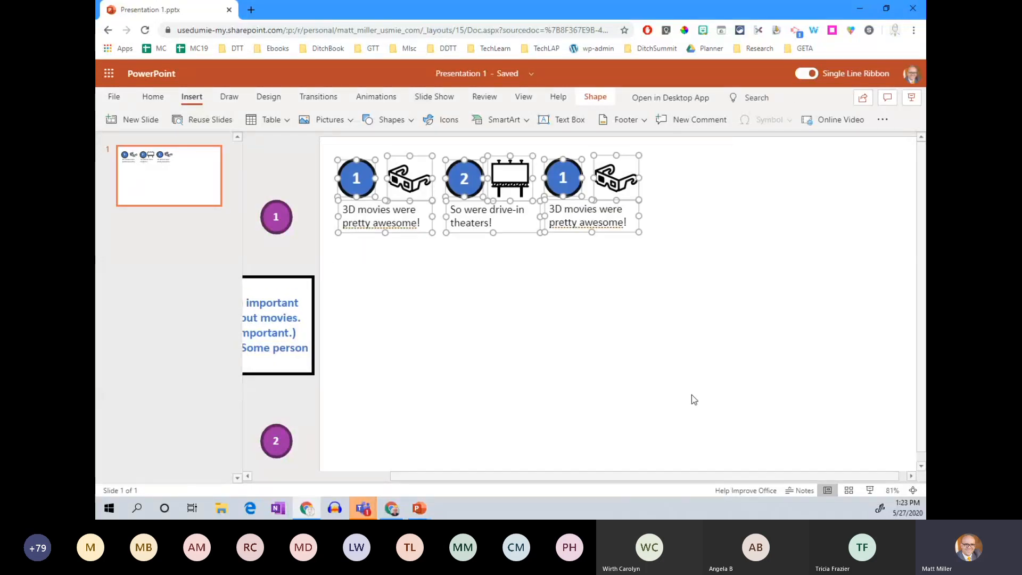
pyautogui.hotkey('ctrl', 'd')
pyautogui.moveTo(484, 199)
pyautogui.mouseDown()
pyautogui.moveTo(466, 271)
pyautogui.moveTo(479, 271)
pyautogui.mouseUp()
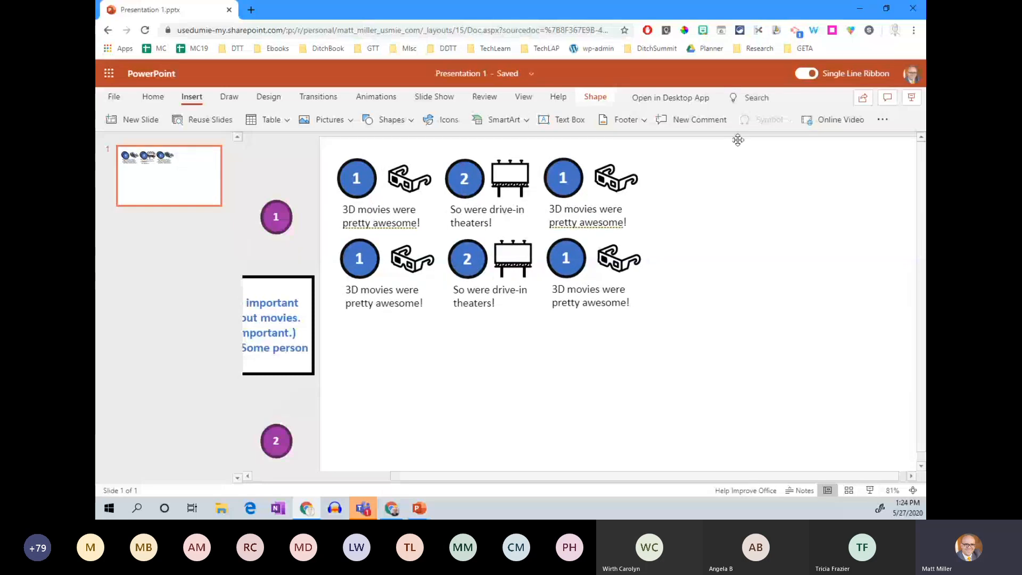
# Duplicate both rows of infographic items together and place the copies beneath them to make four rows
pyautogui.moveTo(703, 142)
pyautogui.mouseDown()
pyautogui.moveTo(457, 221)
pyautogui.moveTo(327, 337)
pyautogui.mouseUp()
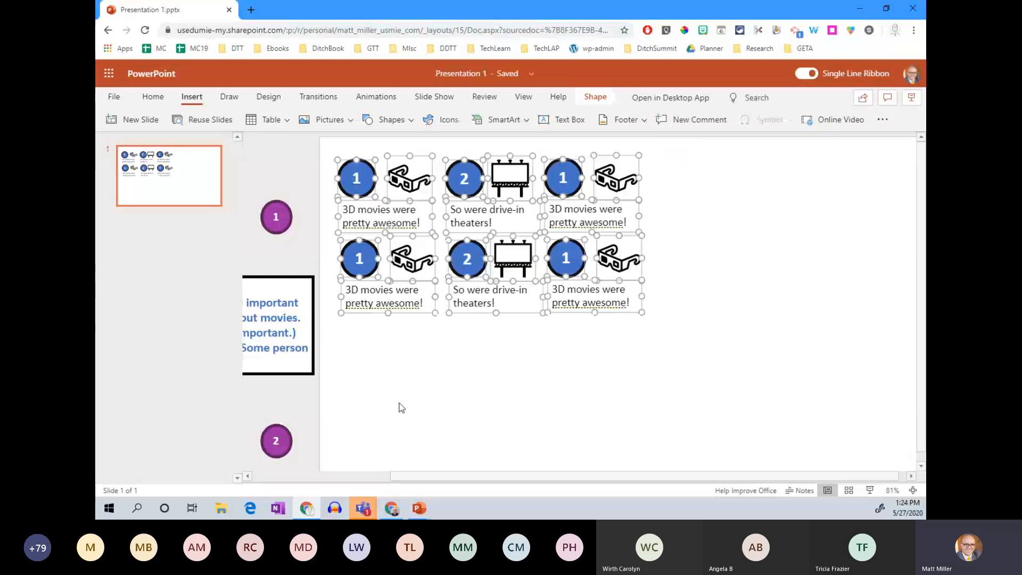
pyautogui.hotkey('ctrl', 'v')
pyautogui.moveTo(597, 269); pyautogui.dragTo(579, 419)
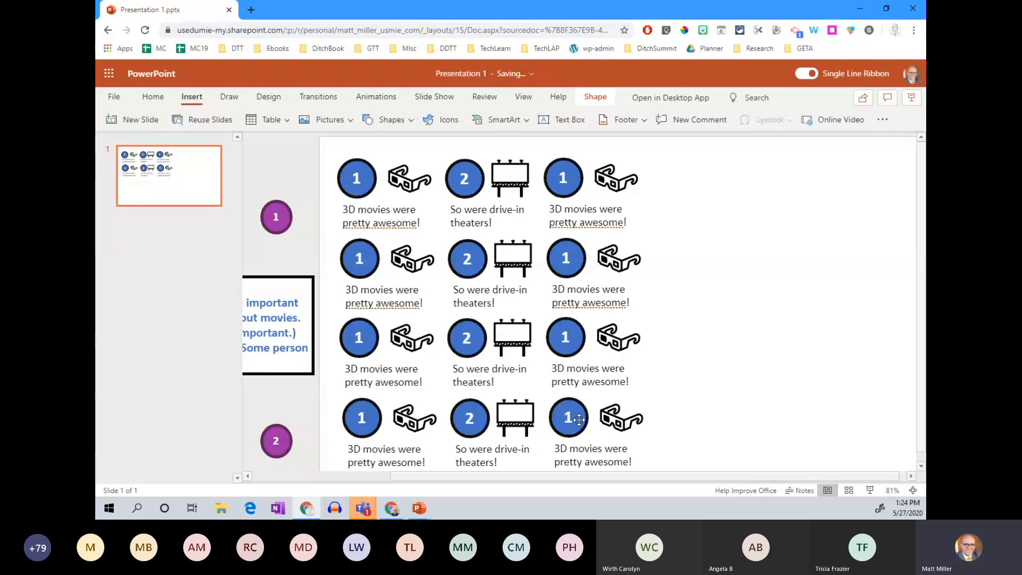
# Group the blue circle 1, 3D glasses icon and caption of the third item in the first row
pyautogui.click(795, 247)
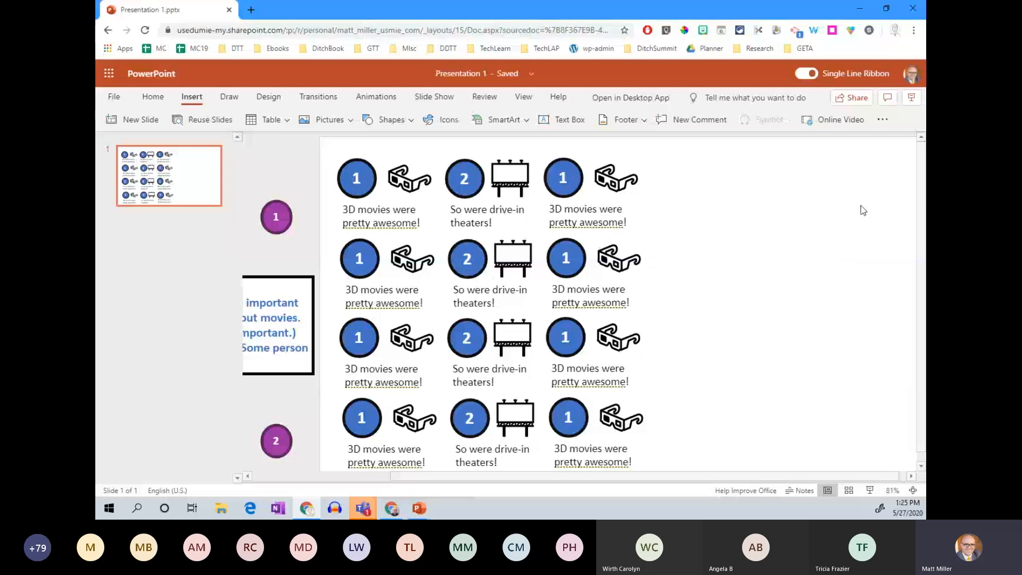
pyautogui.click(577, 179)
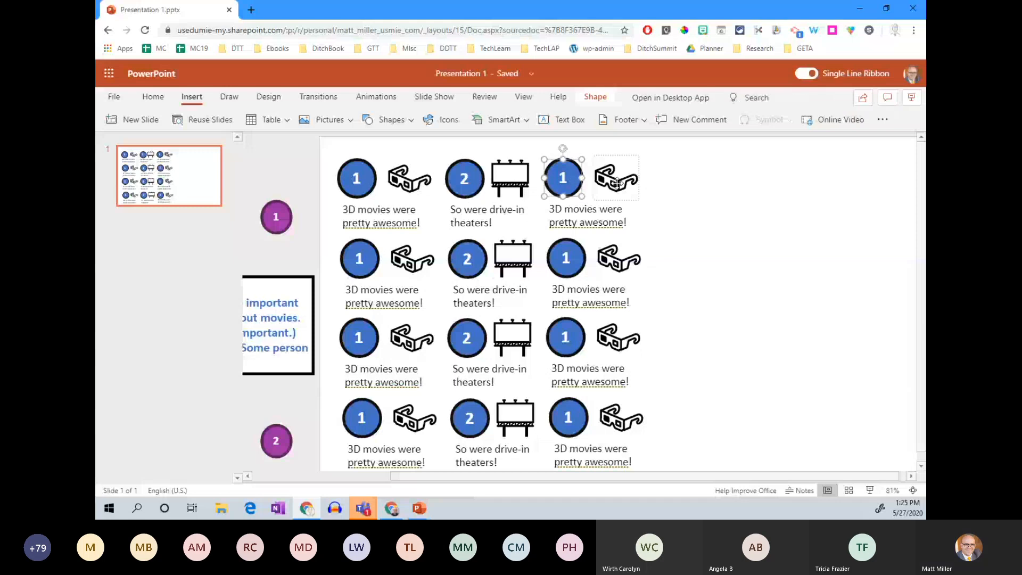
pyautogui.keyDown('shift'); pyautogui.click(617, 182); pyautogui.keyUp('shift')
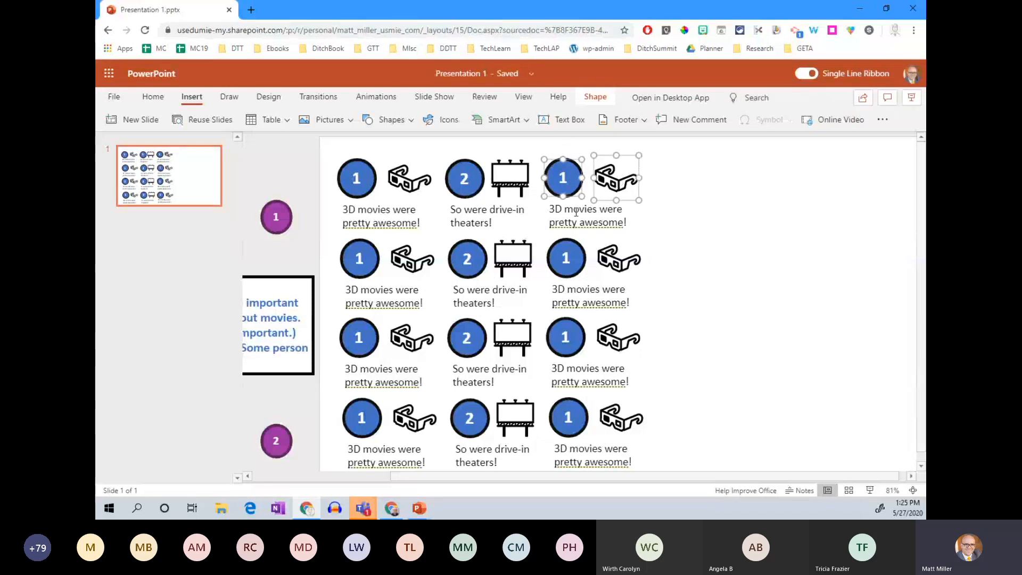
pyautogui.keyDown('shift'); pyautogui.click(574, 229); pyautogui.keyUp('shift')
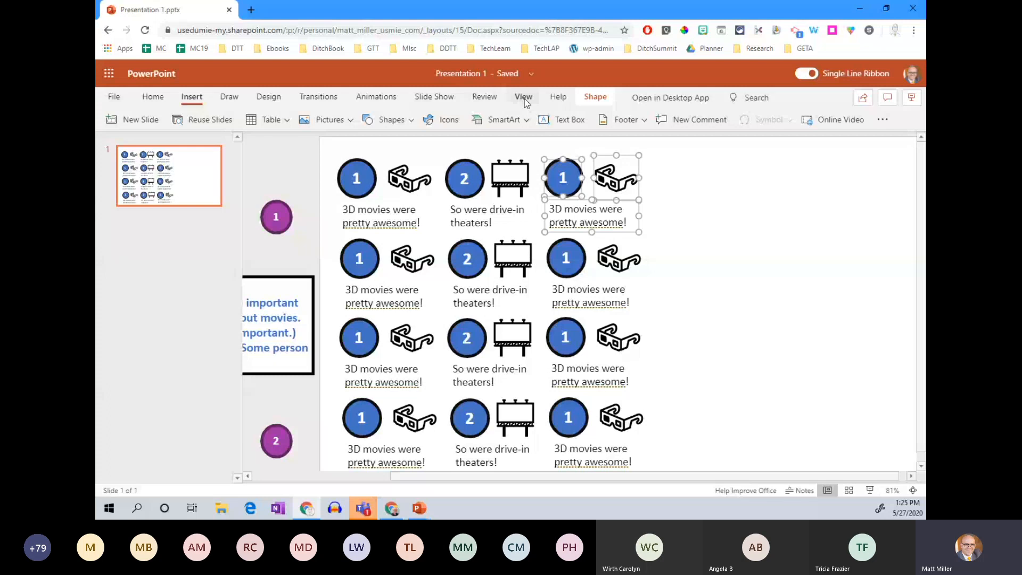
pyautogui.rightClick(609, 198)
pyautogui.moveTo(639, 255)
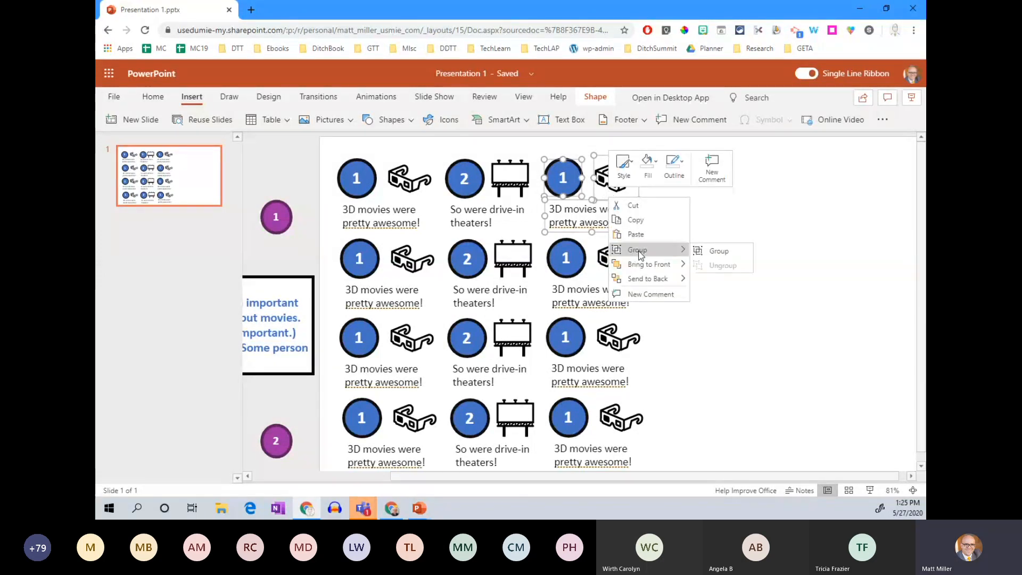
pyautogui.click(716, 252)
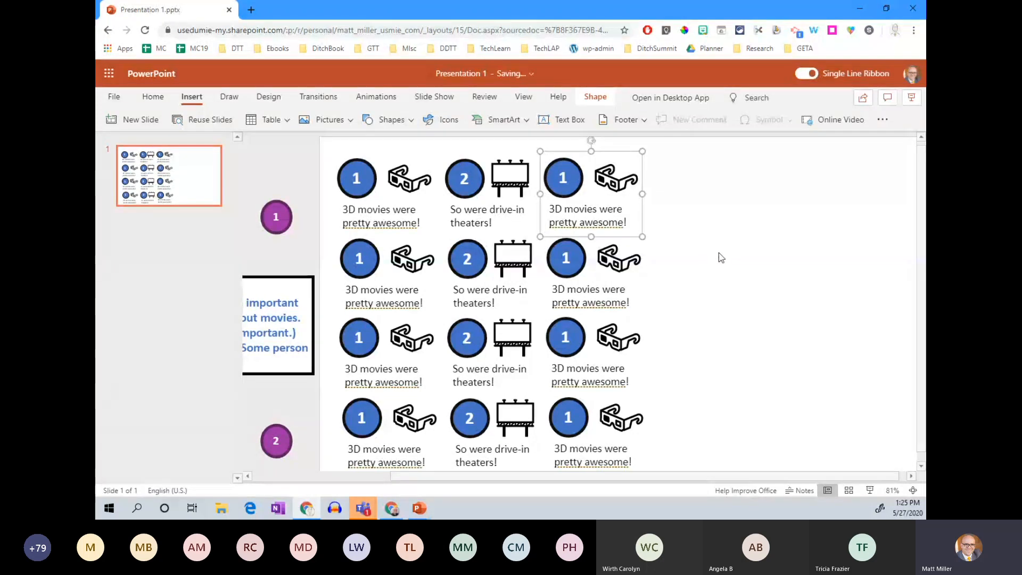
# Duplicate the grouped 3D glasses item into the blank area beside the first row, and delete the copy
pyautogui.click(619, 183)
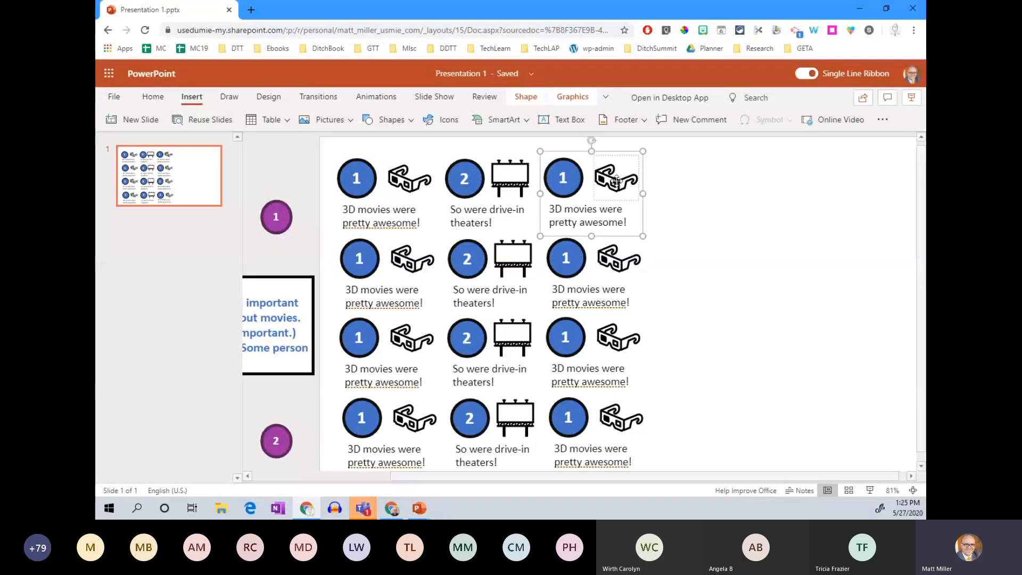
pyautogui.moveTo(617, 181); pyautogui.dragTo(788, 197)
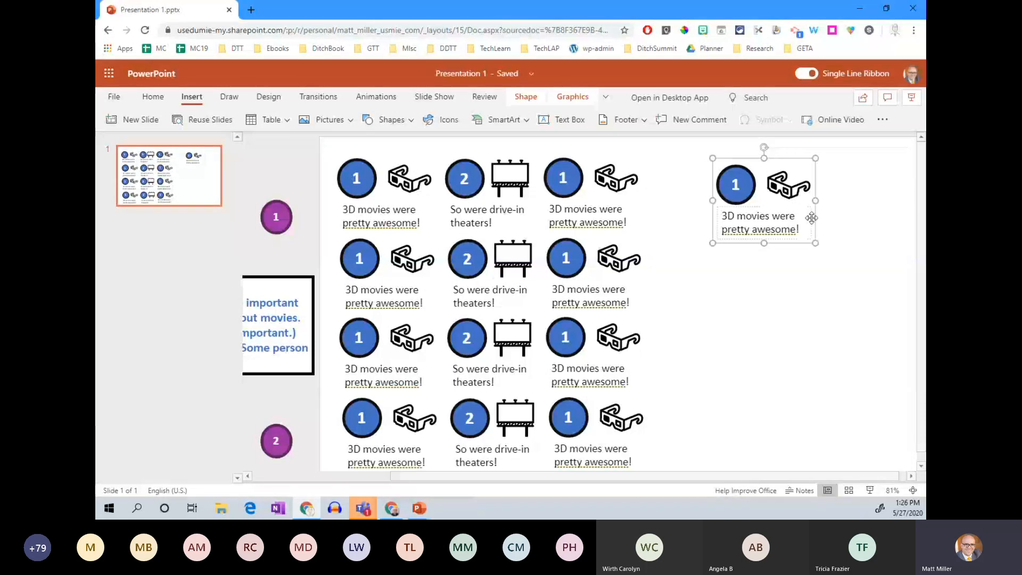
pyautogui.press('Escape')
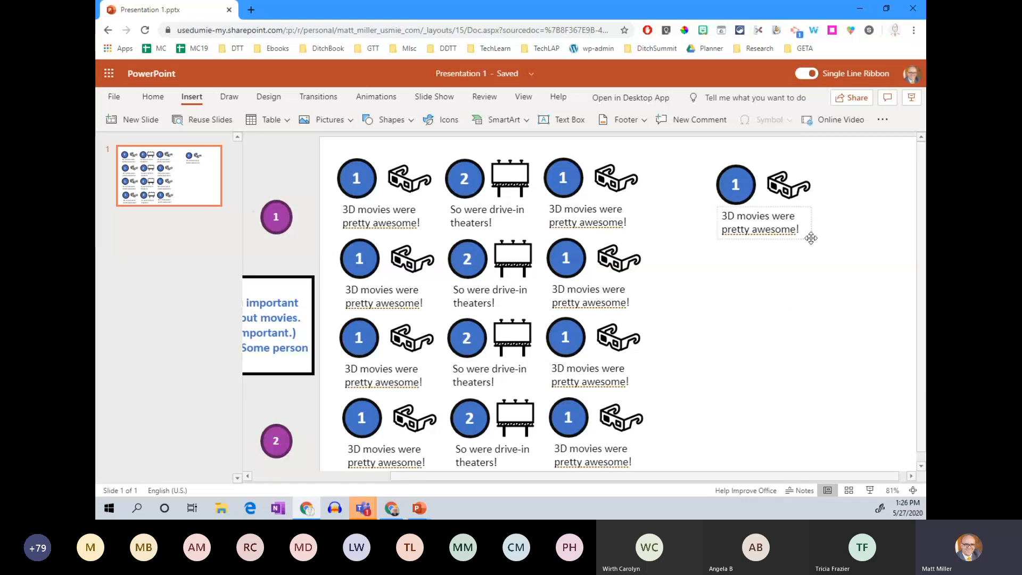
pyautogui.click(811, 186)
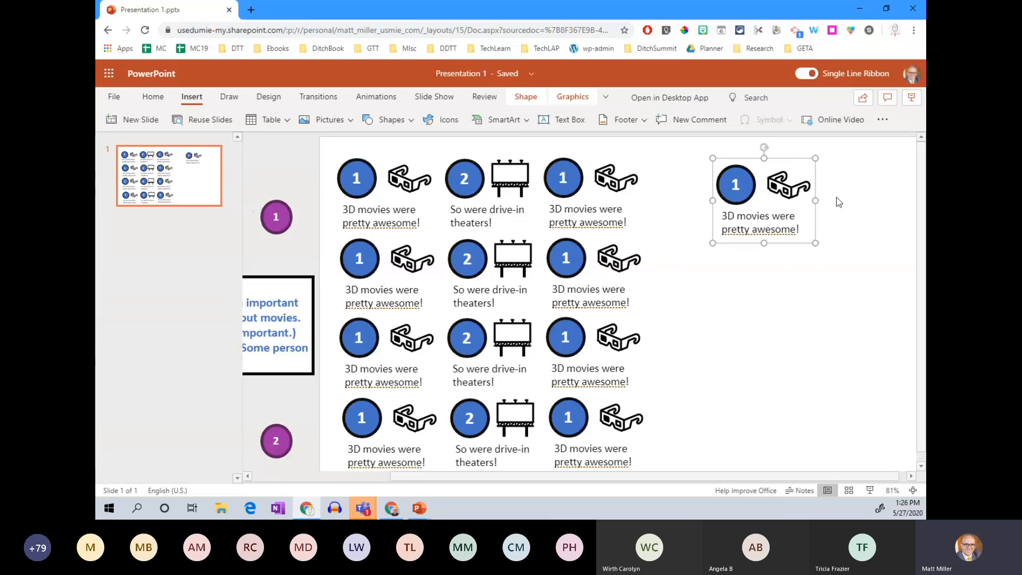
pyautogui.press('Delete')
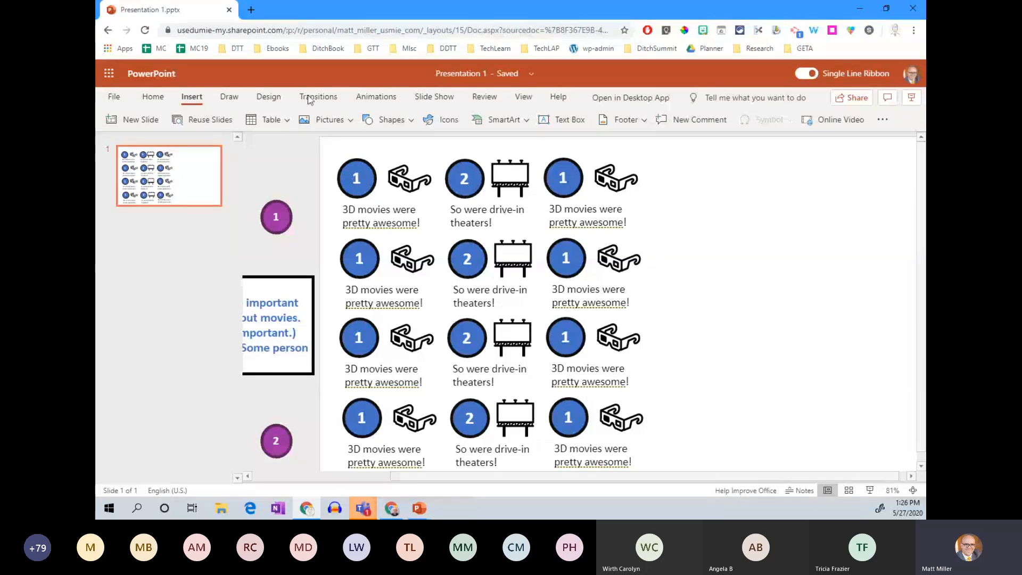
# Open the Noun Project website, thenounproject.com, in a new browser tab
pyautogui.click(251, 10)
pyautogui.click(269, 31)
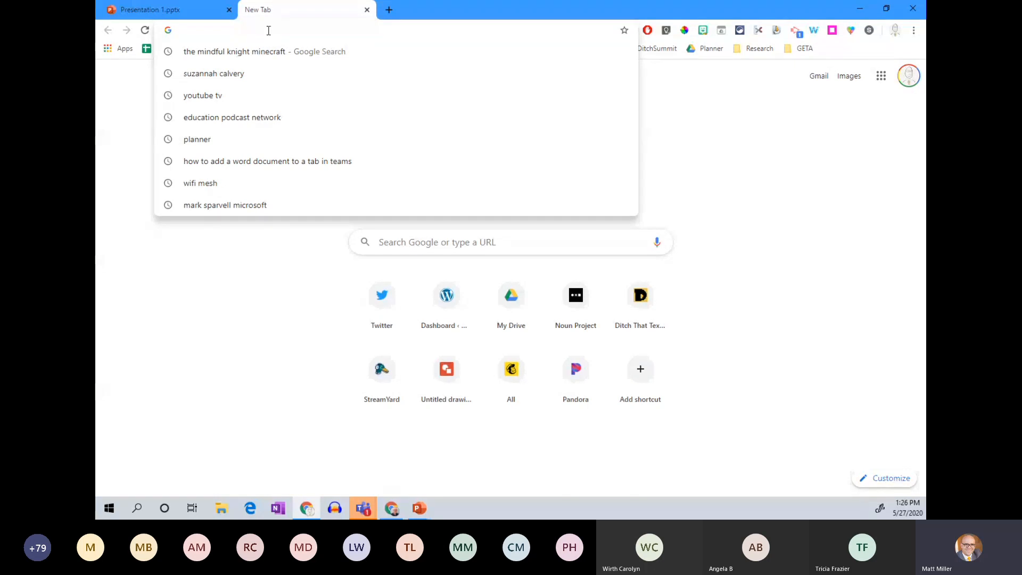
pyautogui.write('the')
pyautogui.press('Return')
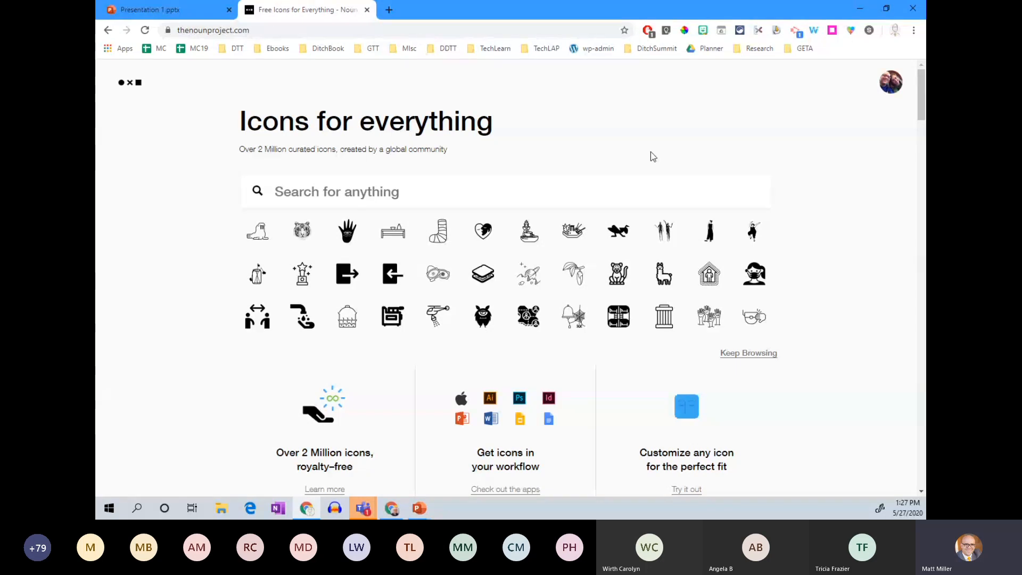
# Search the Noun Project for "light bulb" icons
pyautogui.click(486, 189)
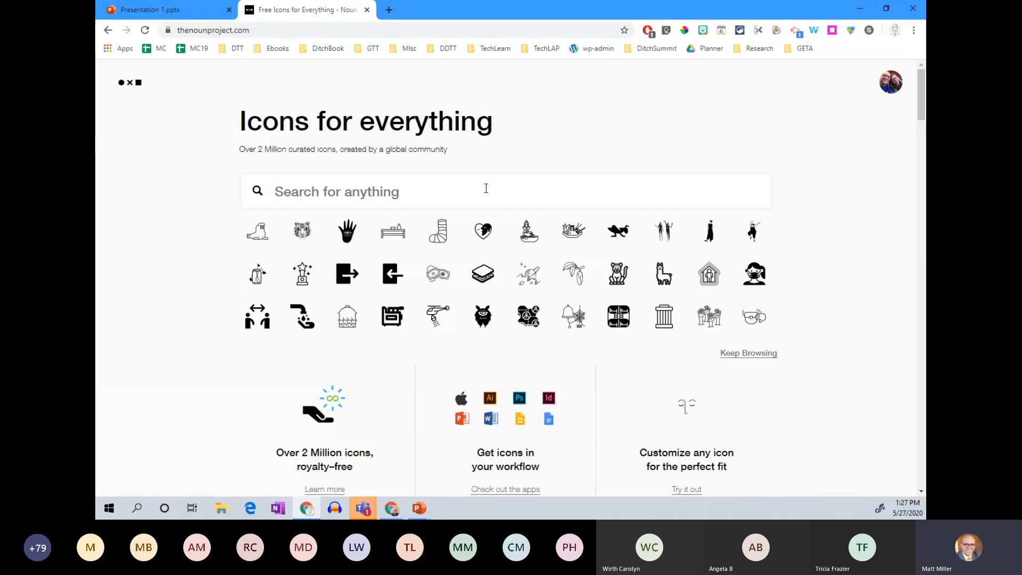
pyautogui.write('light bul')
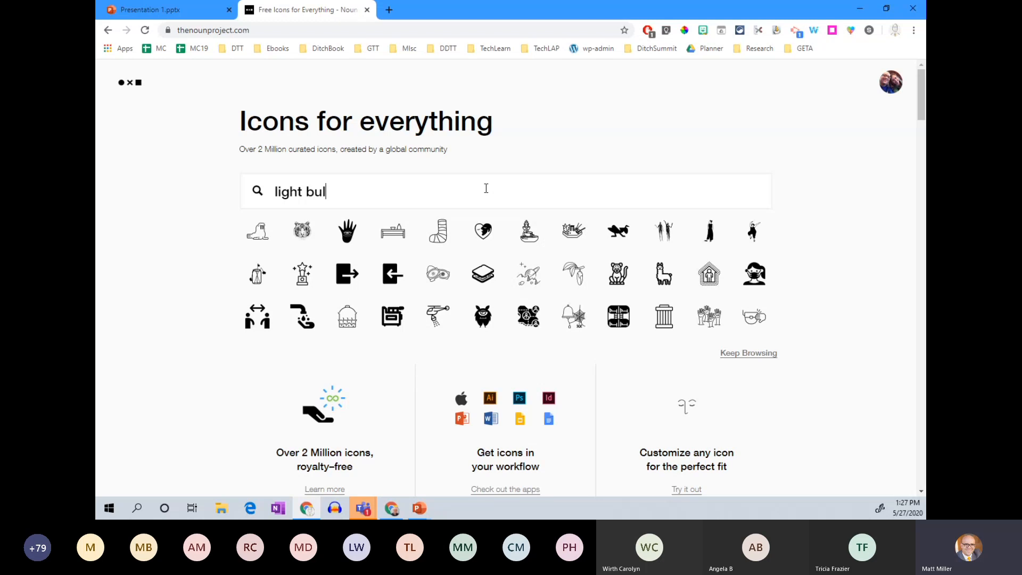
pyautogui.write('b')
pyautogui.press('Return')
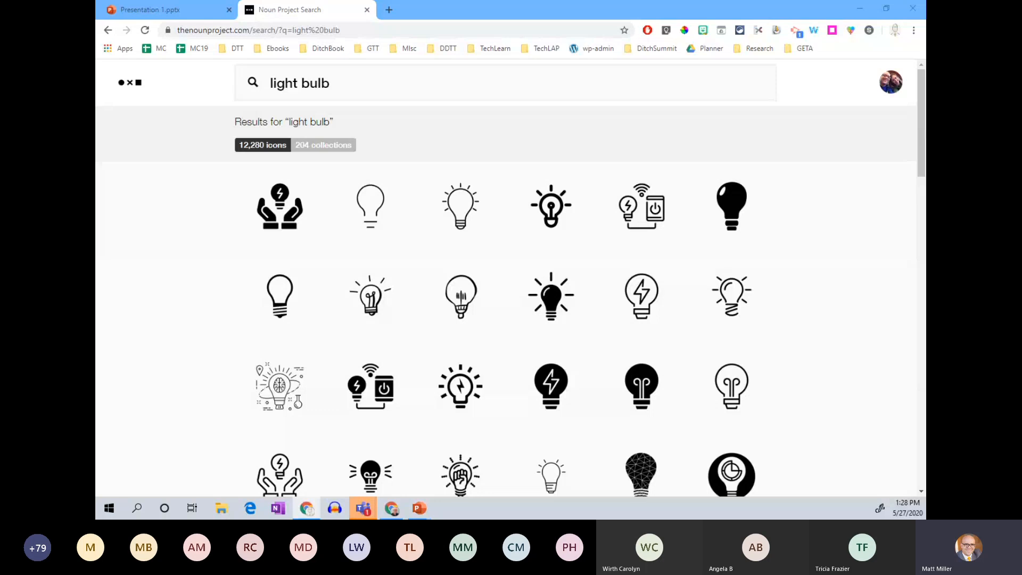
# View slide 3 with the DitchThatTextbook.com/powerpoint-templates address in the desktop PowerPoint presentation, and return to the Noun Project results
pyautogui.hotkey('alt', 'Tab')
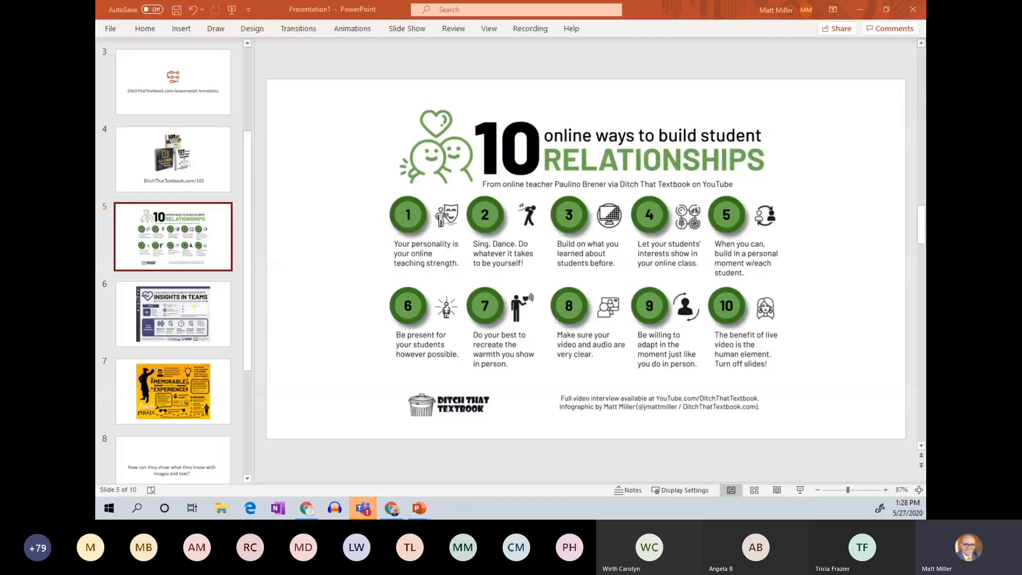
pyautogui.click(204, 85)
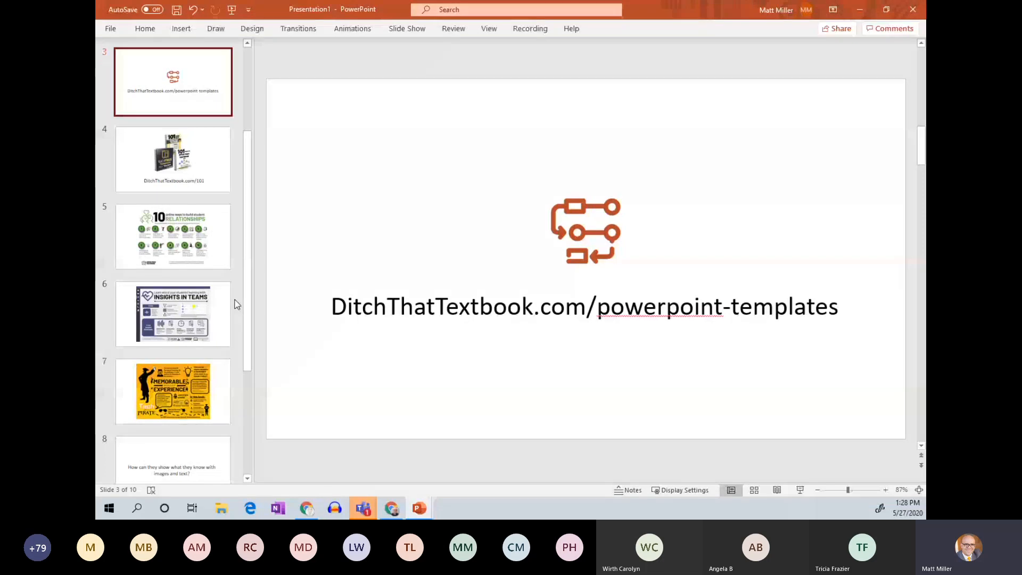
pyautogui.click(859, 9)
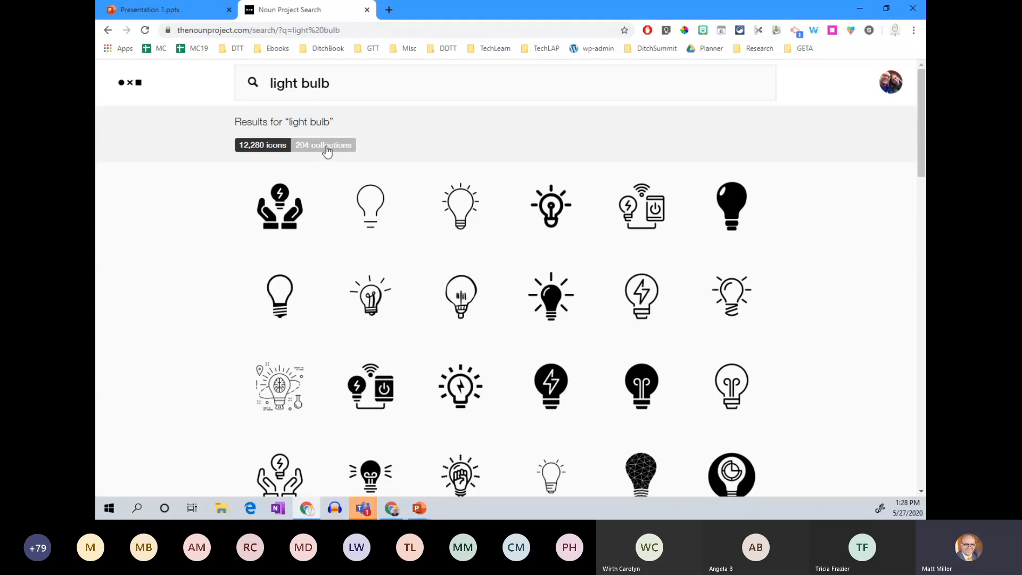
# Replace the Noun Project search text with "TheNounProject.com" without running the search
pyautogui.tripleClick(356, 82)
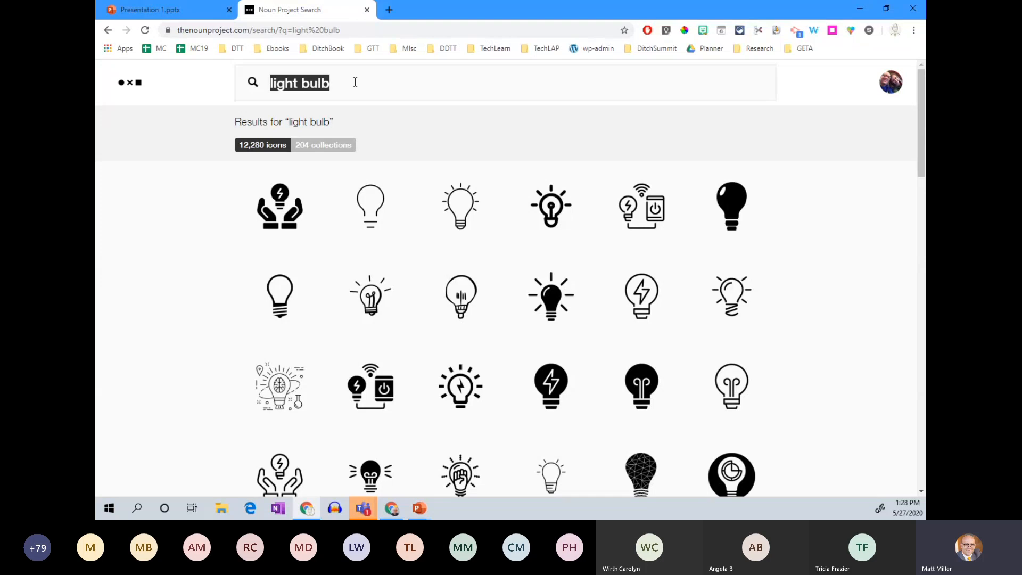
pyautogui.write('TheNounP')
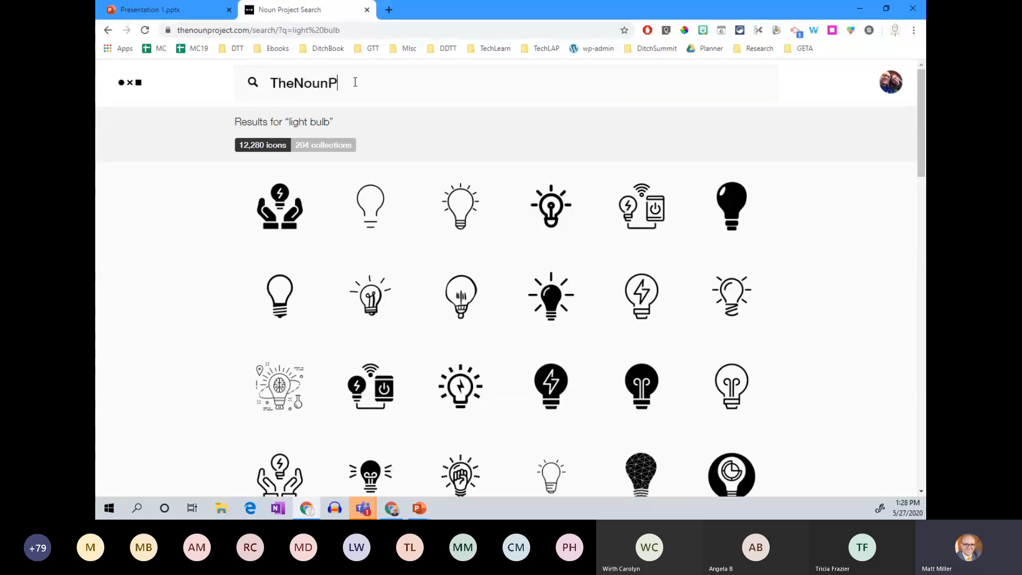
pyautogui.write('roject.com')
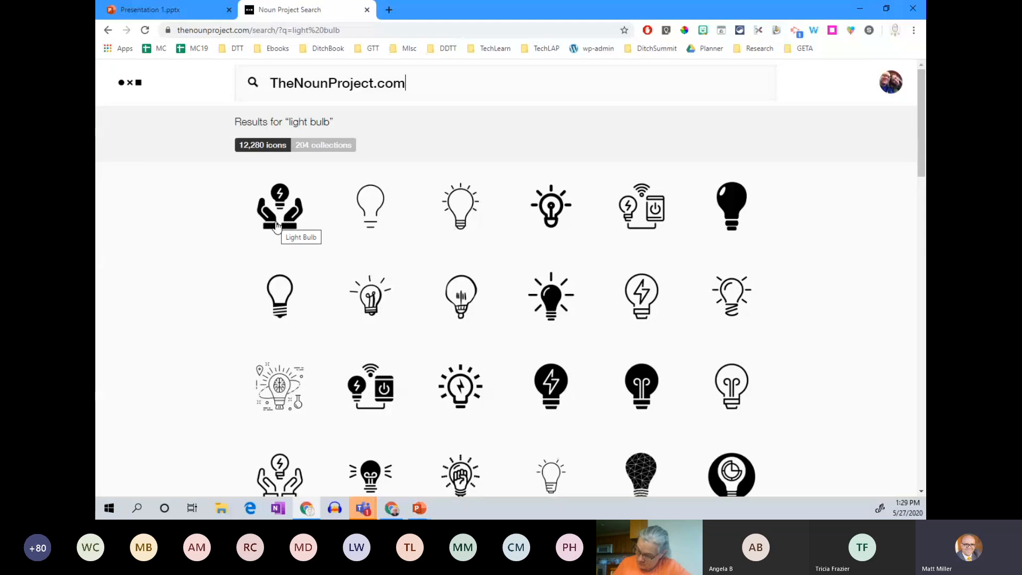
# View slide 5, the "10 online ways to build student relationships" infographic, in desktop PowerPoint, and return to the browser
pyautogui.hotkey('alt', 'Tab')
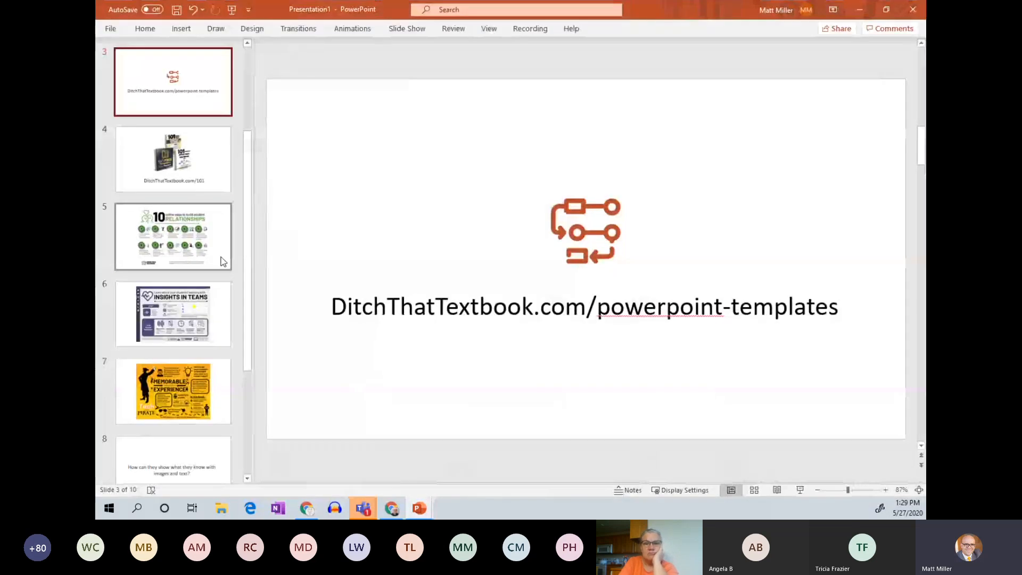
pyautogui.click(208, 229)
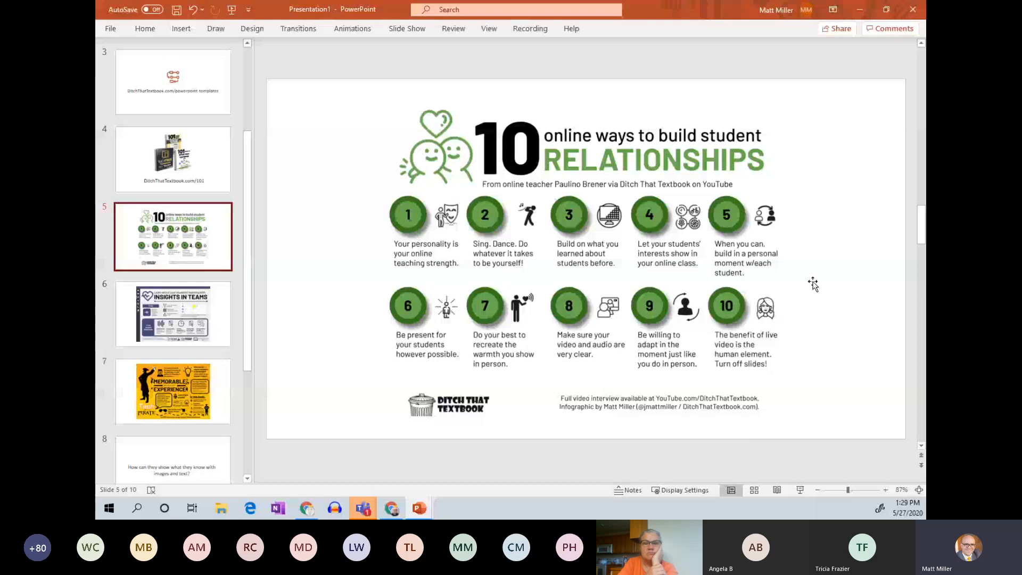
pyautogui.click(860, 11)
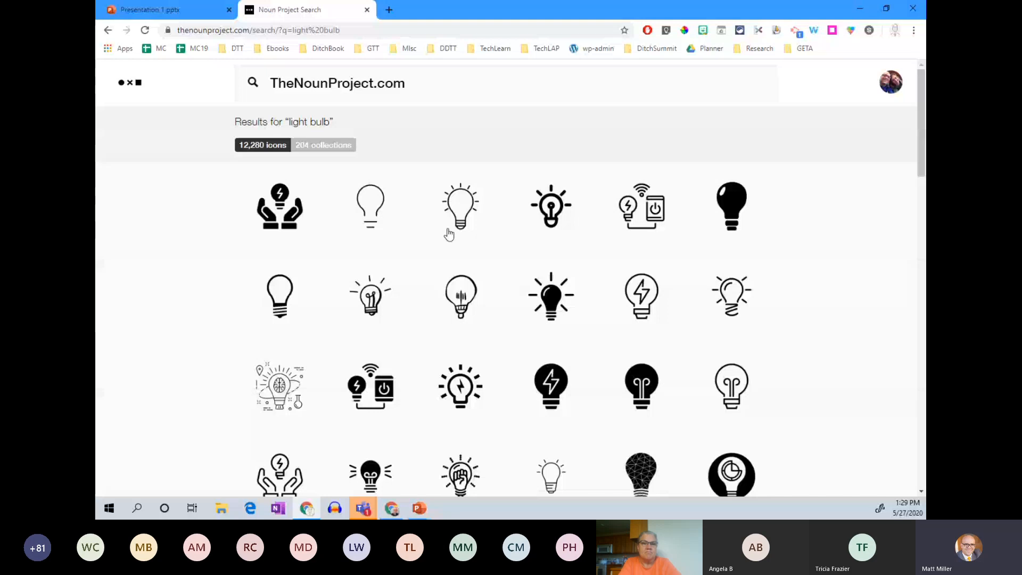
# Return to Presentation 1 in PowerPoint for the web and search its icon library for "light bulb"
pyautogui.click(177, 10)
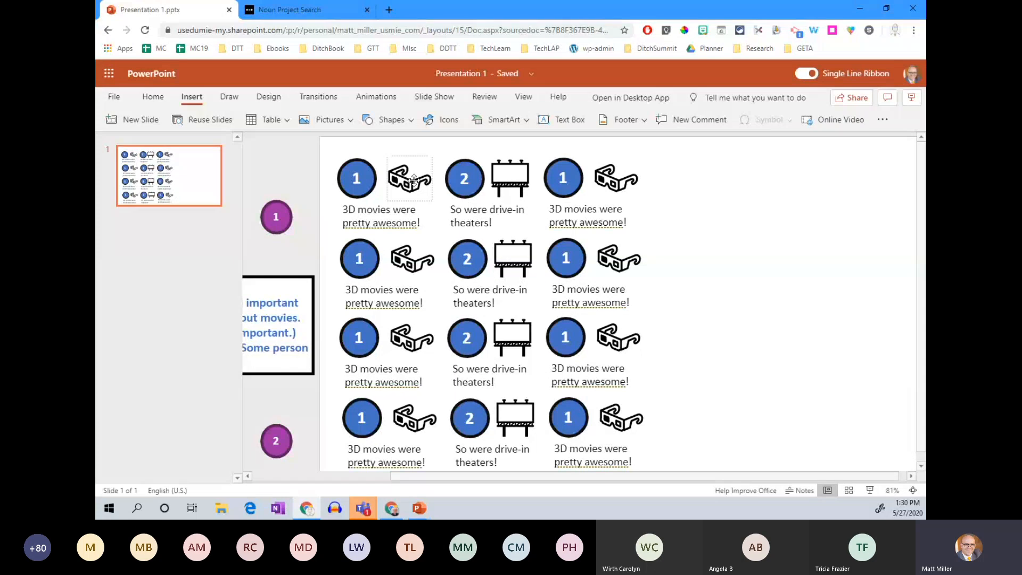
pyautogui.click(454, 133)
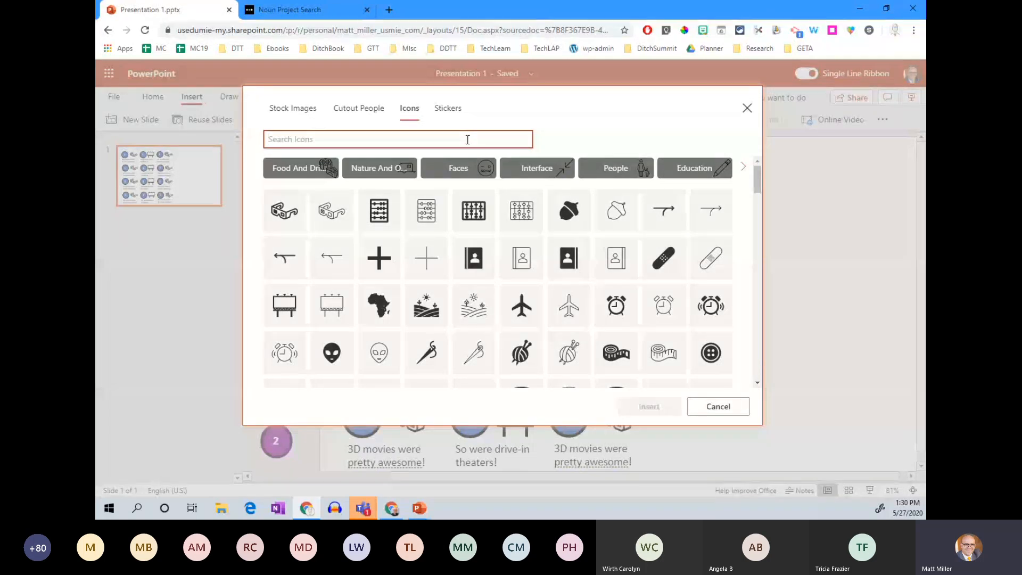
pyautogui.write('li')
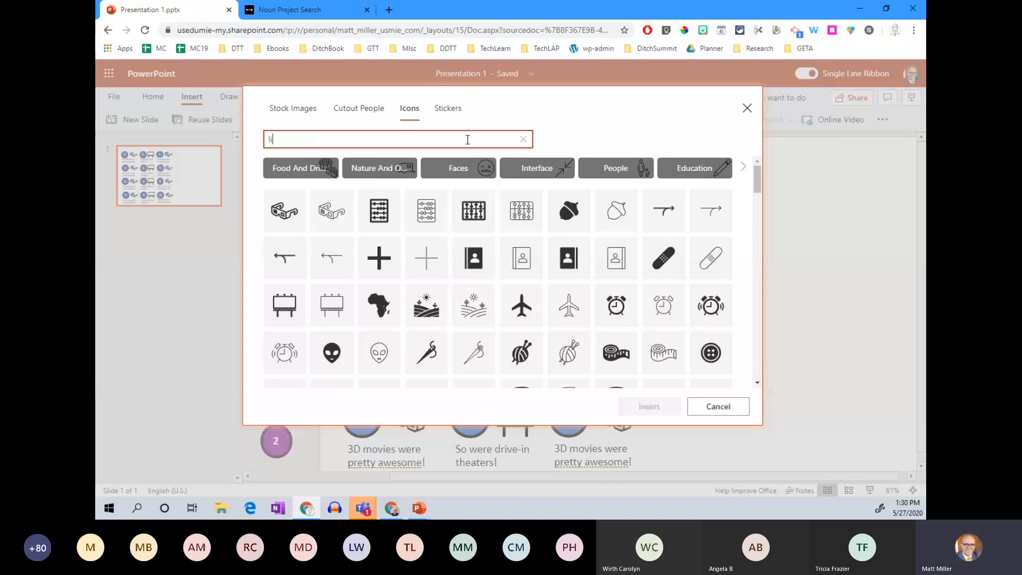
pyautogui.write('ght')
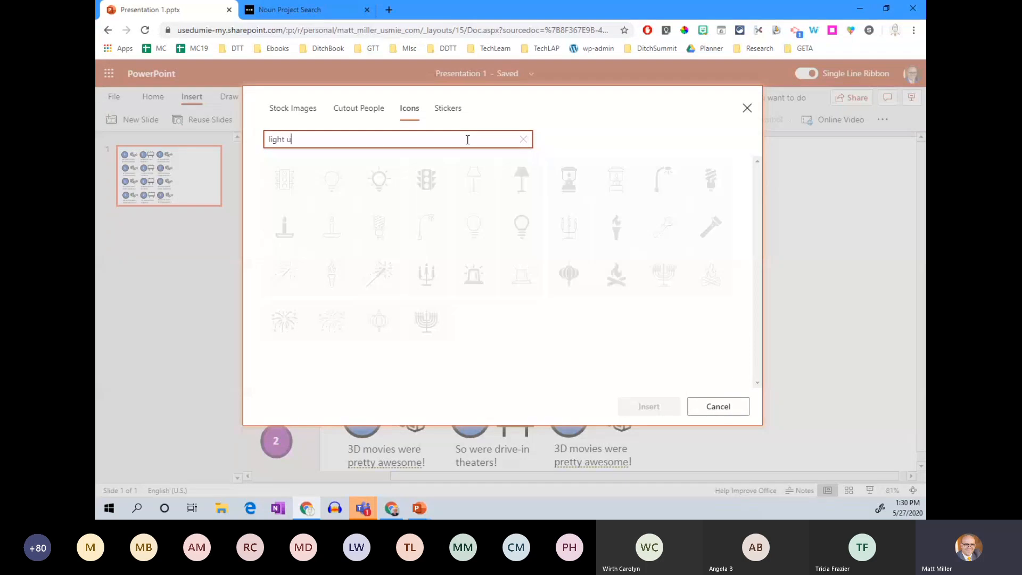
pyautogui.write(' bulb')
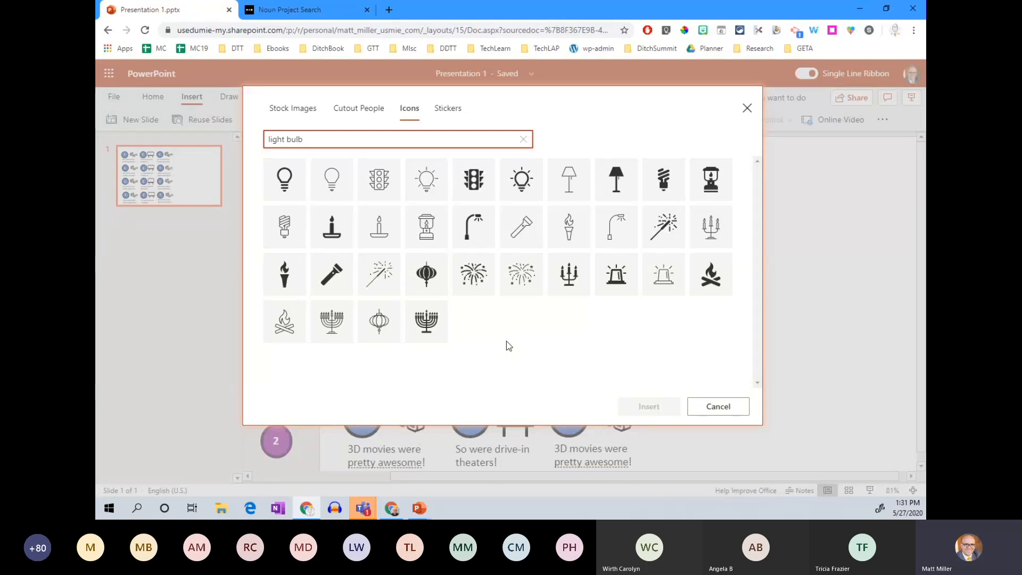
# Compare the icon library with the Noun Project's light bulb results, and close the icon library without inserting anything
pyautogui.hotkey('ctrl', 'Tab')
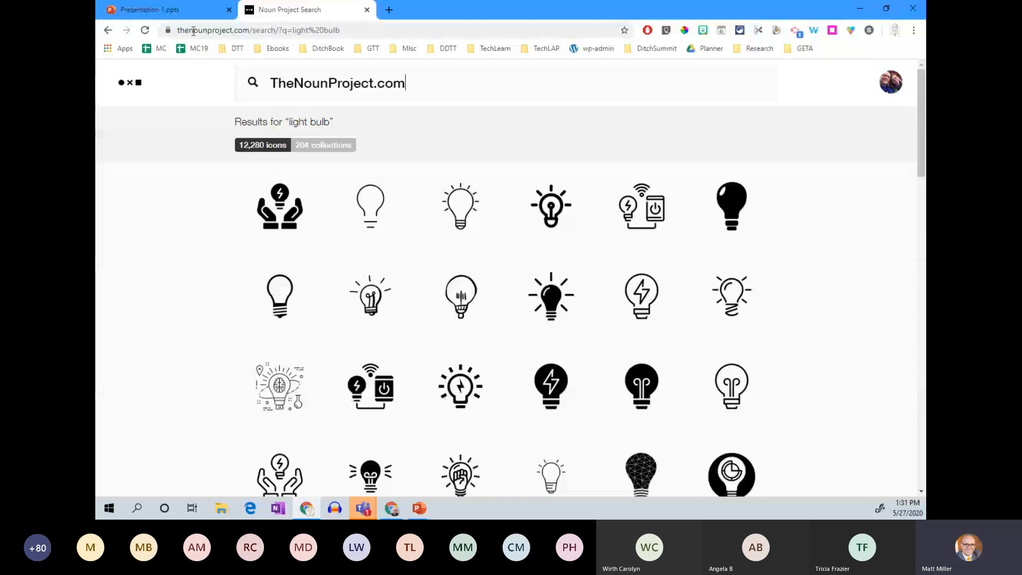
pyautogui.click(184, 10)
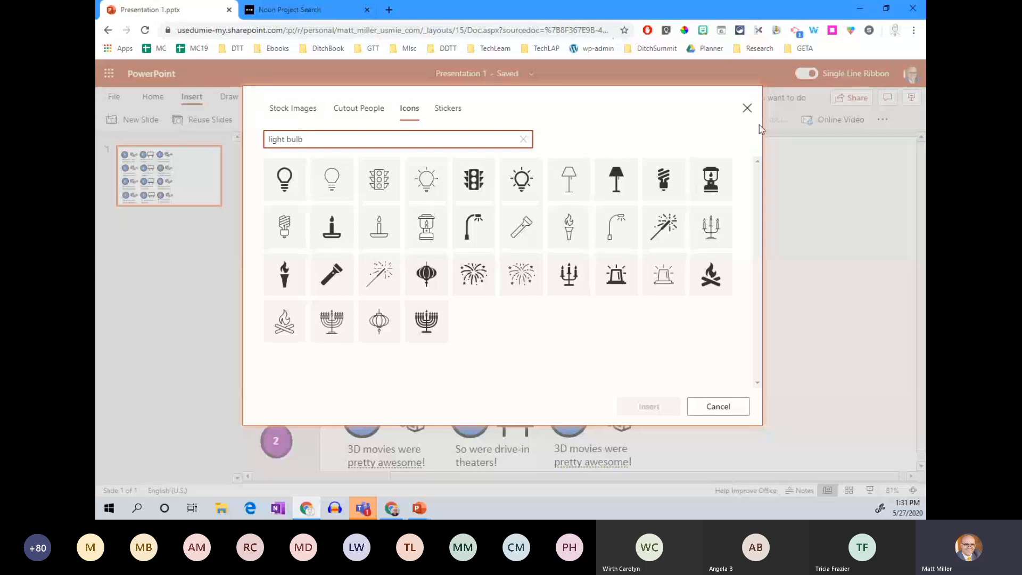
pyautogui.click(747, 108)
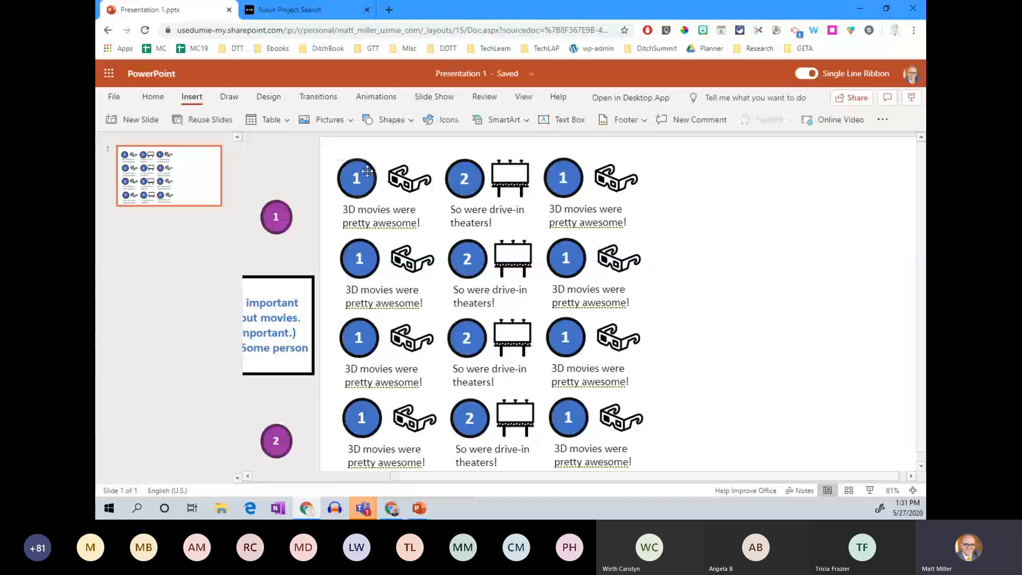
# Select the grouped third item in the first row and the 3D glasses icon inside it, and clear the selection
pyautogui.click(503, 178)
pyautogui.click(618, 184)
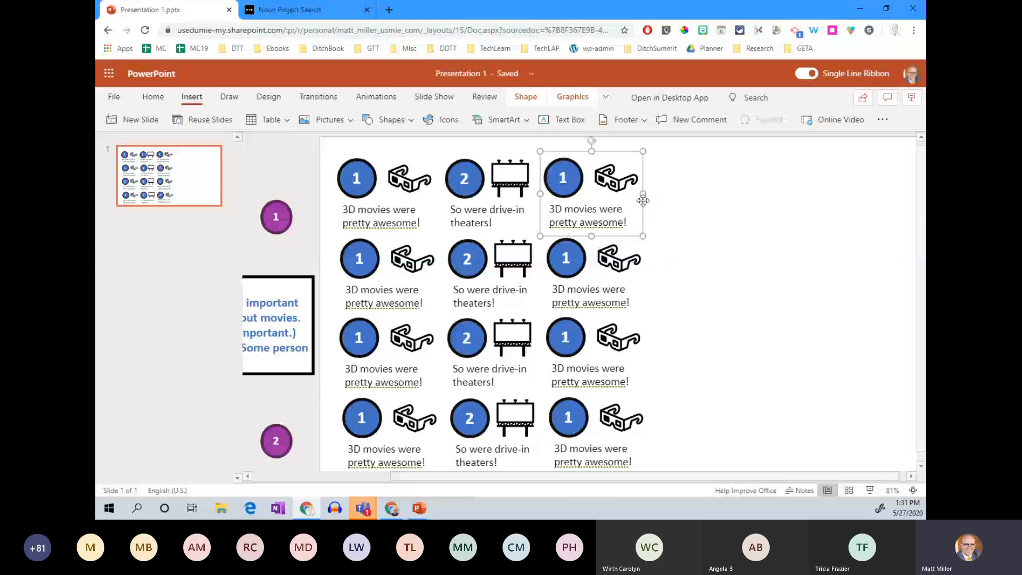
pyautogui.click(617, 182)
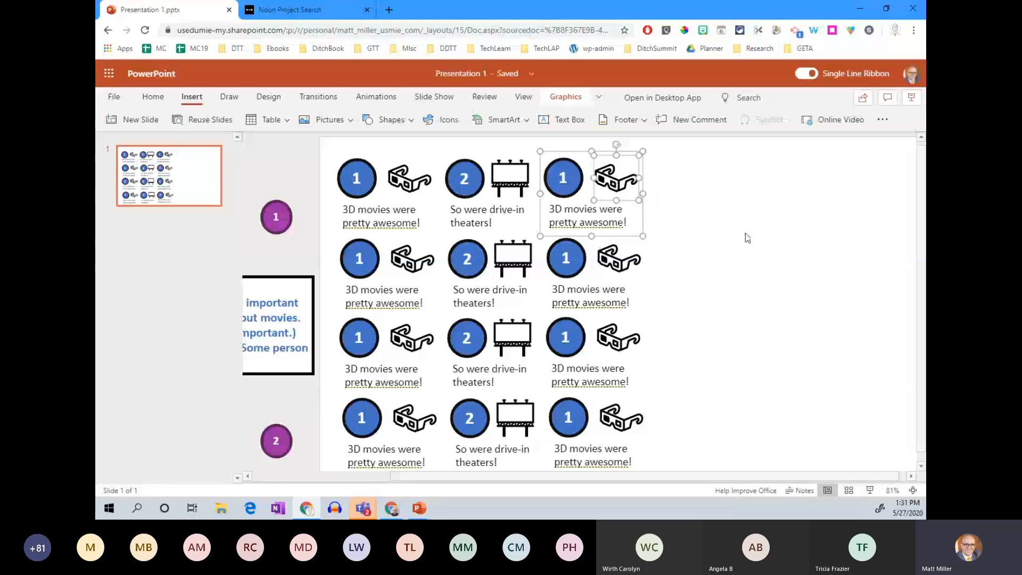
pyautogui.click(741, 266)
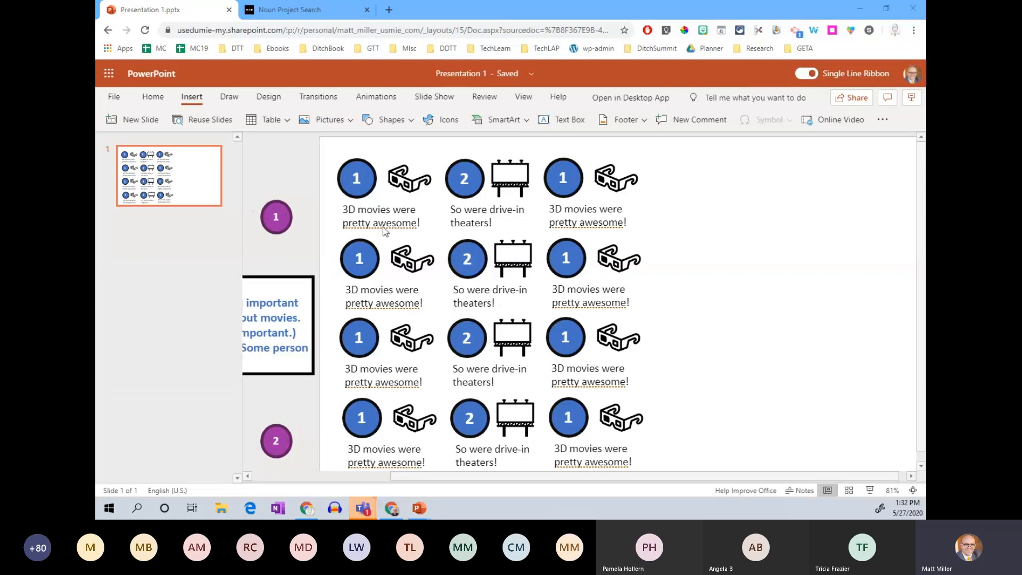
# Switch to the desktop PowerPoint presentation showing the "10 online ways to build student relationships" infographic
pyautogui.hotkey('alt', 'Tab')
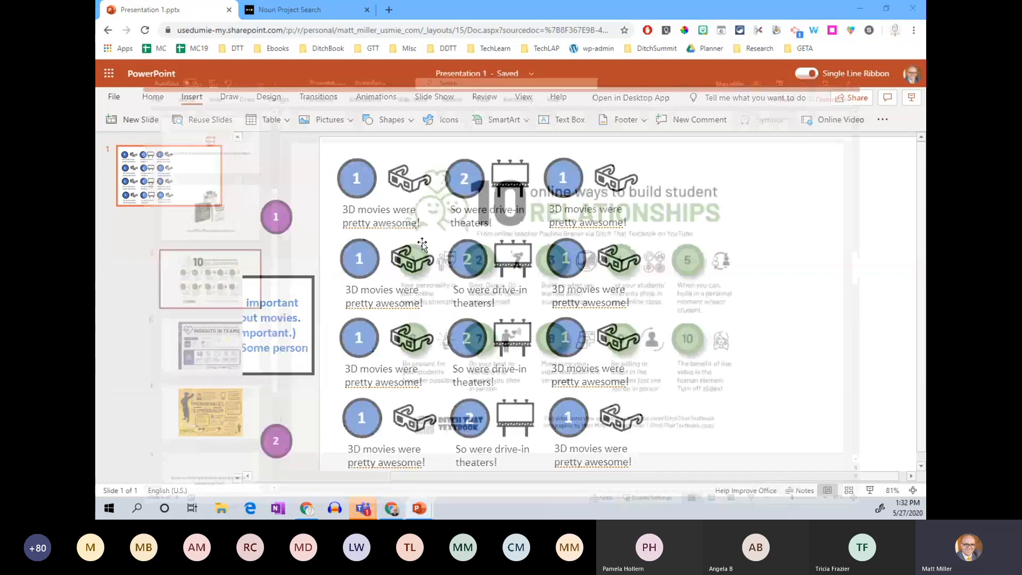